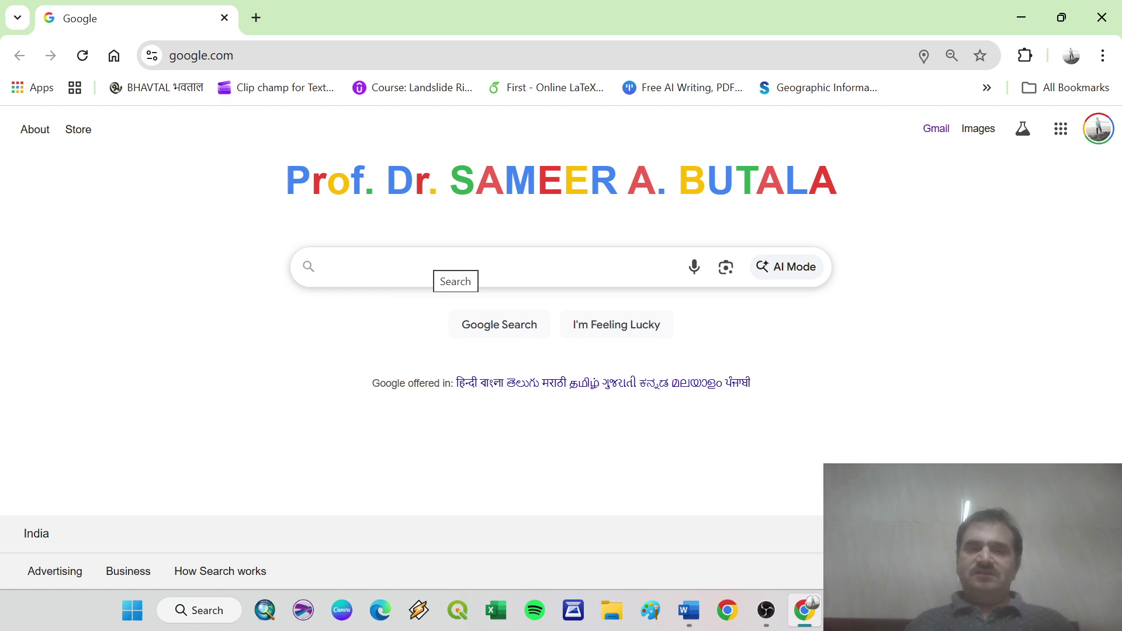
- Find and open ChatGPT through a Google search, and draft the prompt "I want Indian State and there average Population 2021 table"
type("c")
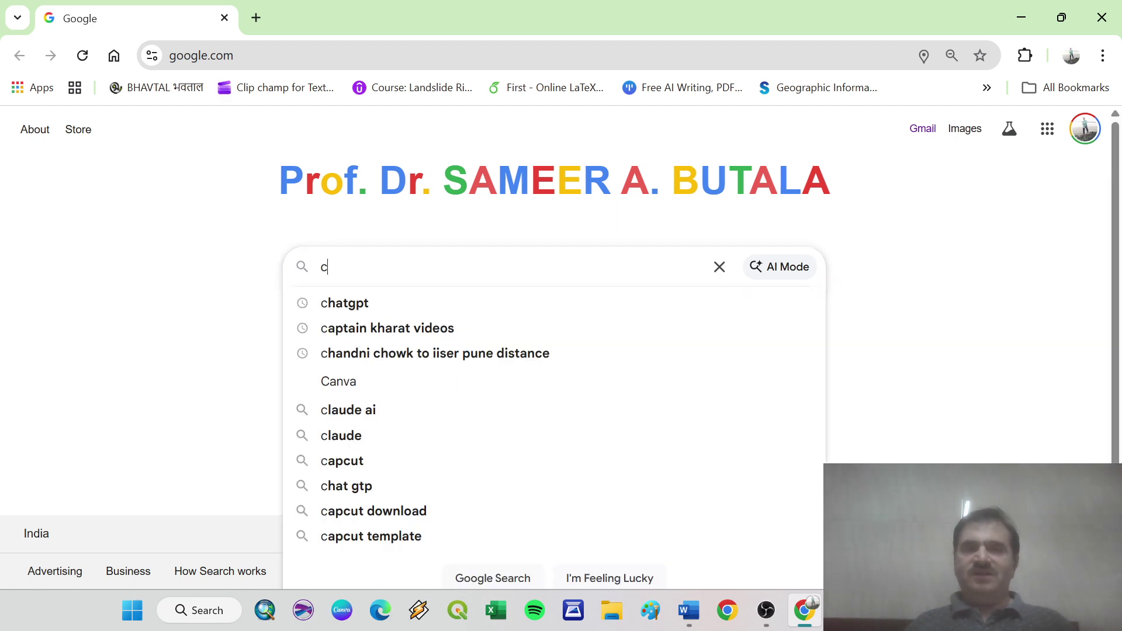
left_click(373, 311)
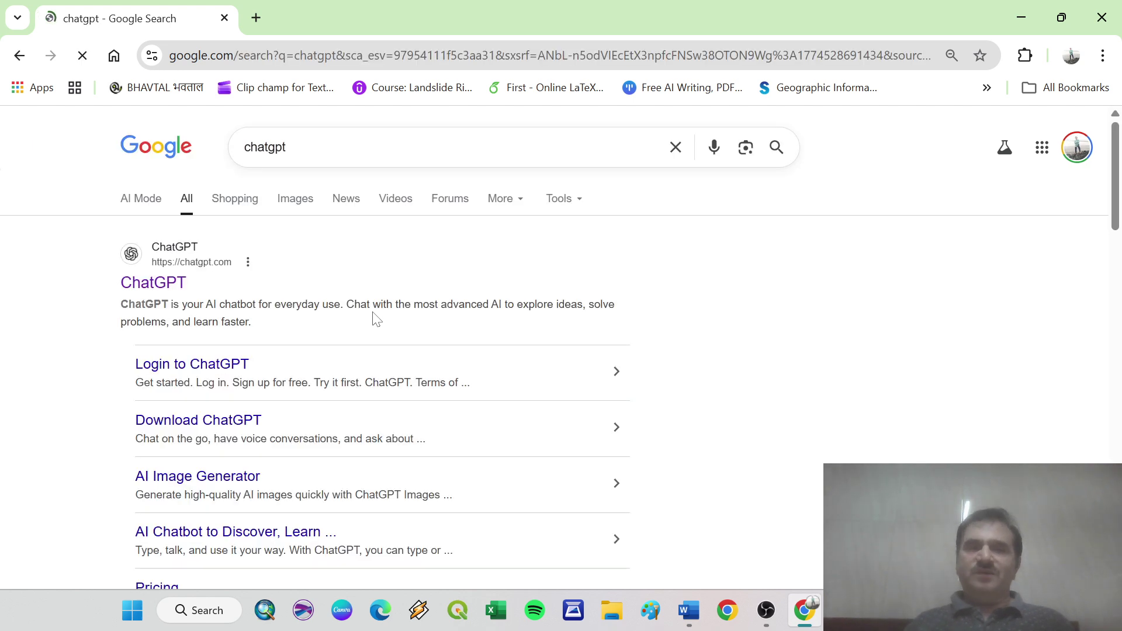
left_click(148, 286)
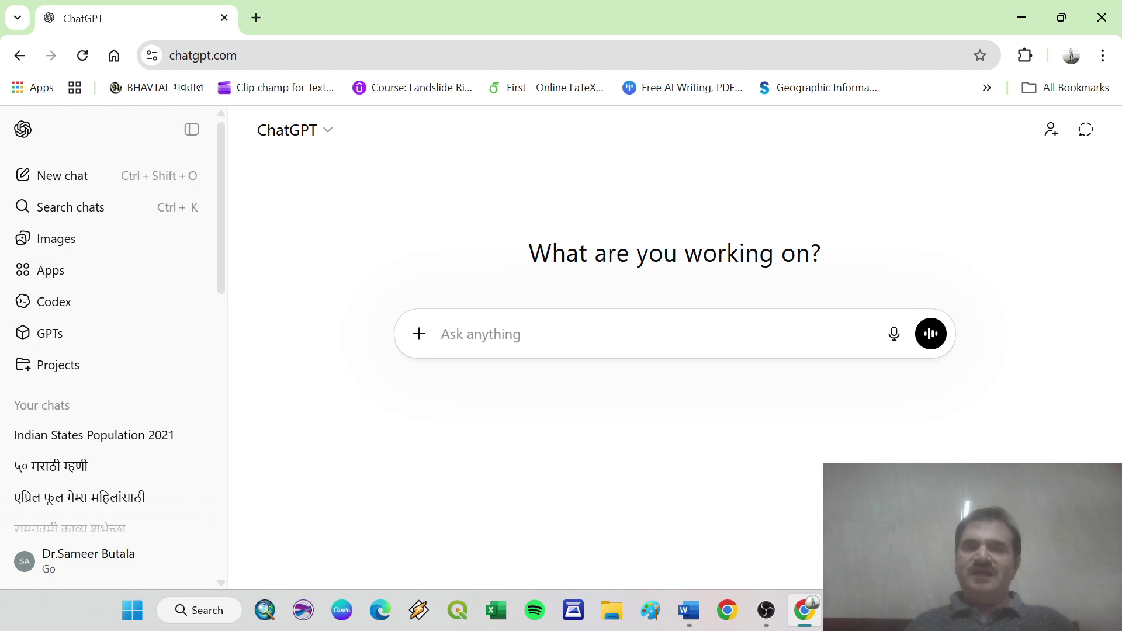
type("I want Indian State and there average Population 2021 table")
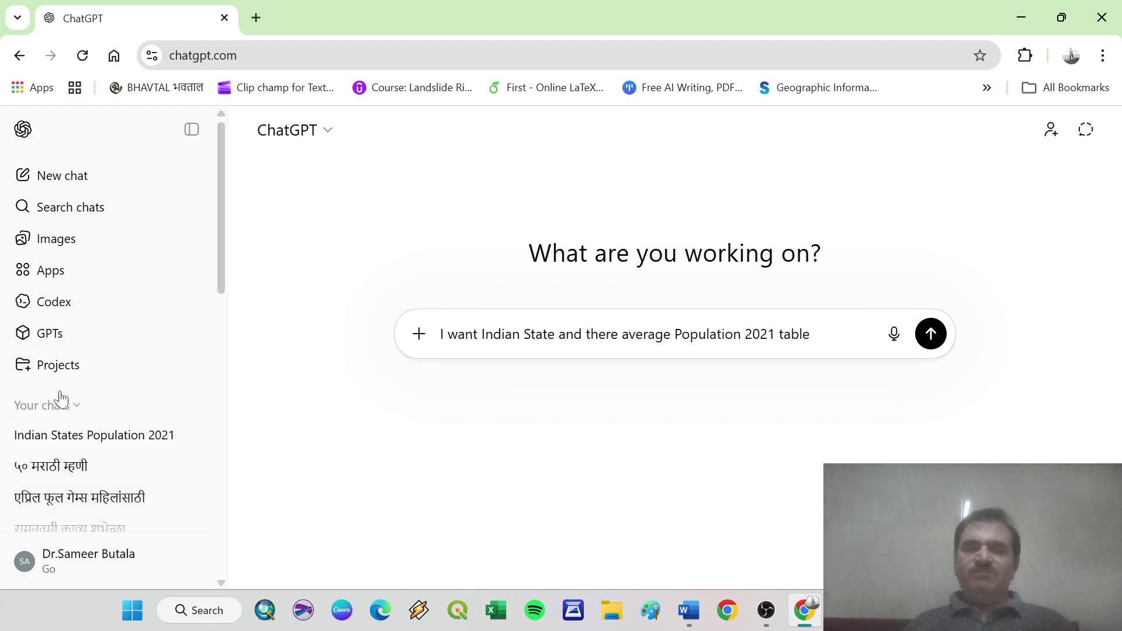
- Open the earlier "Indian States Population 2021" chat below "Raigad Rainfall Data 2021" and copy its estimated state population table
scroll(76, 400, "down", 5)
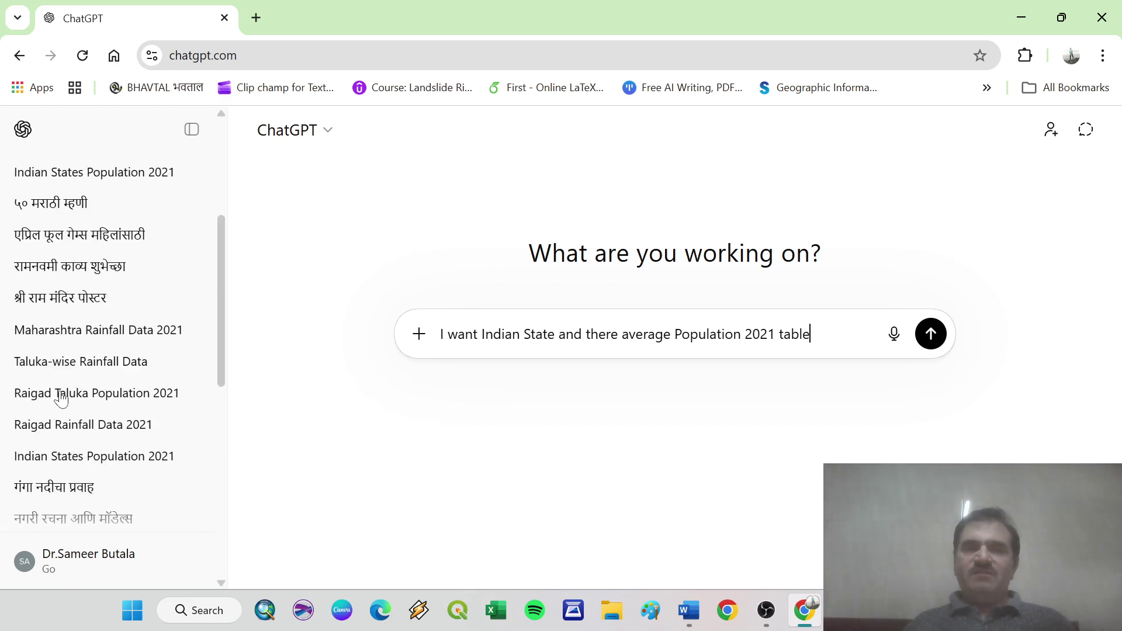
left_click(105, 471)
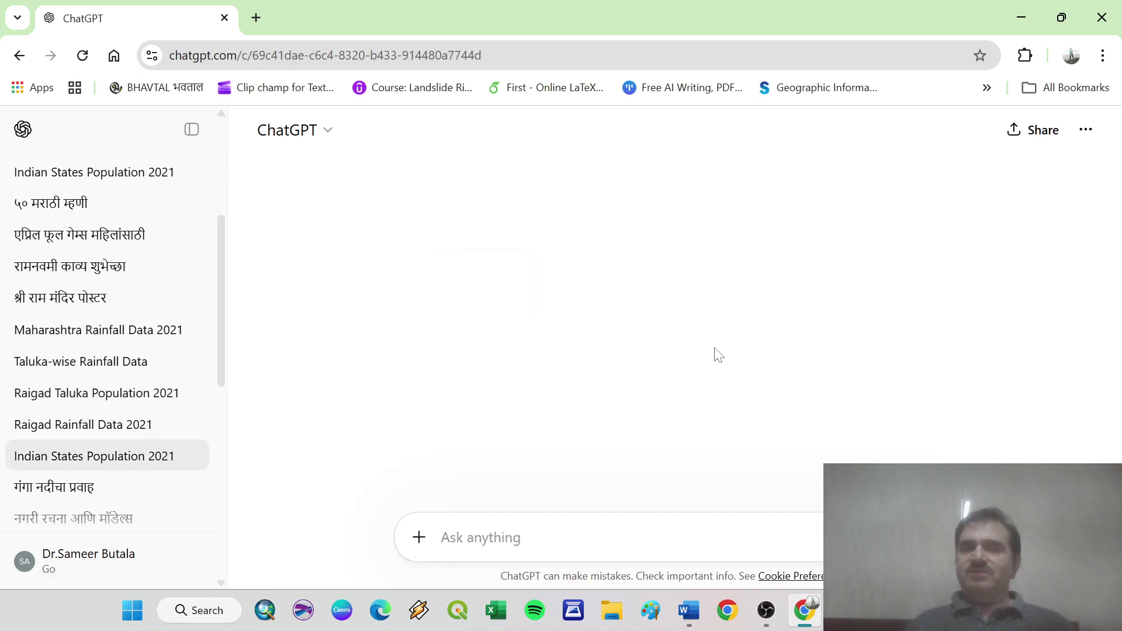
scroll(686, 306, "up", 12)
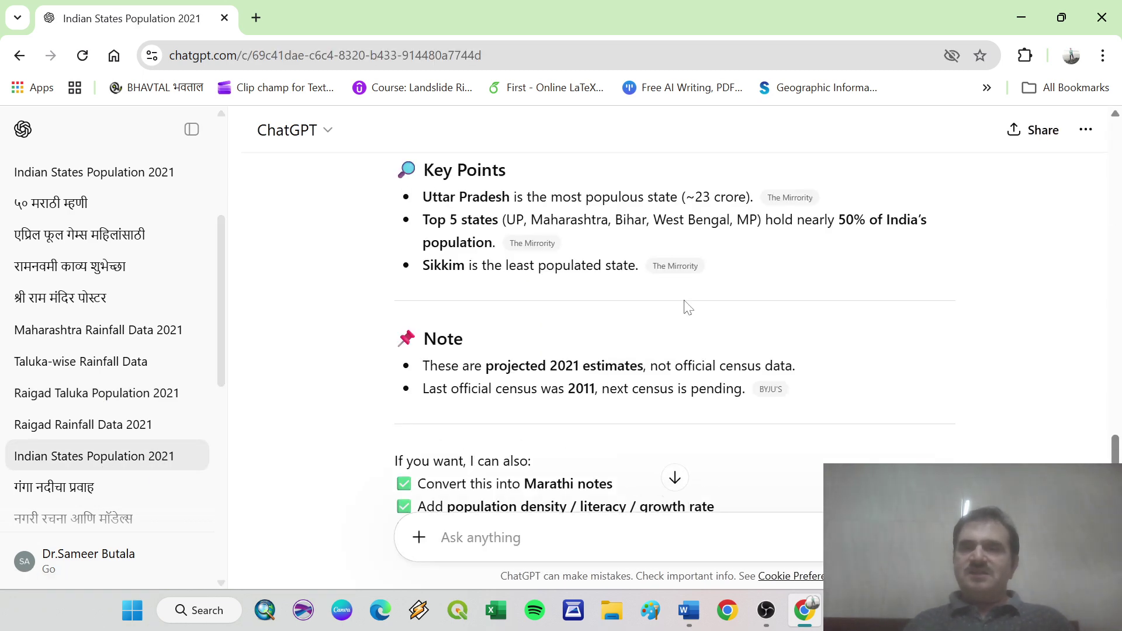
scroll(687, 307, "up", 7)
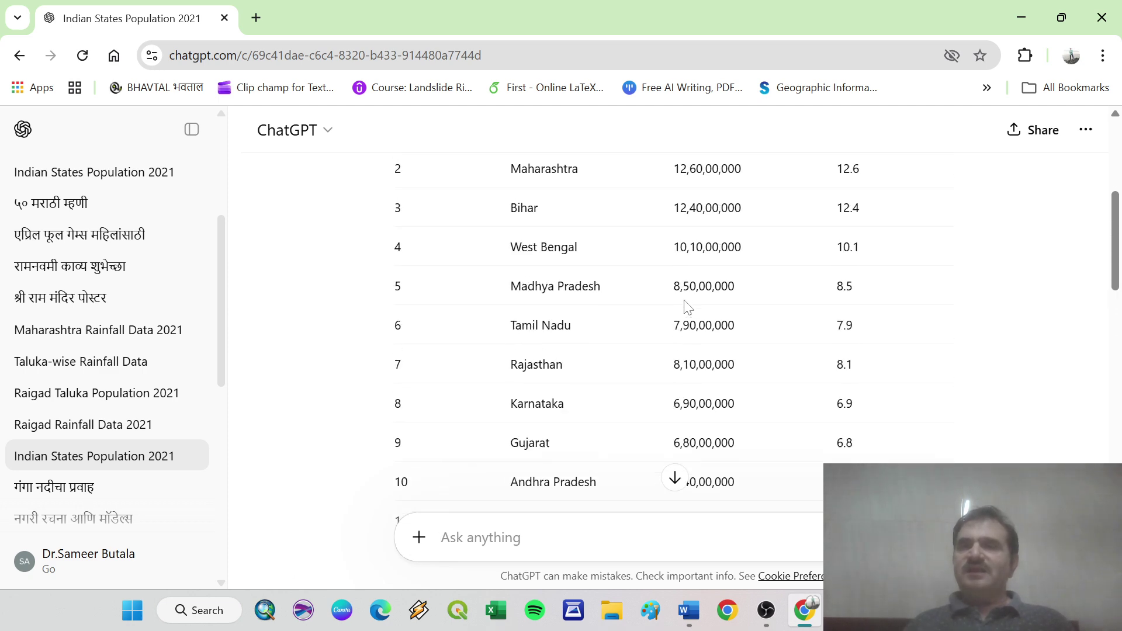
scroll(686, 307, "down", 3)
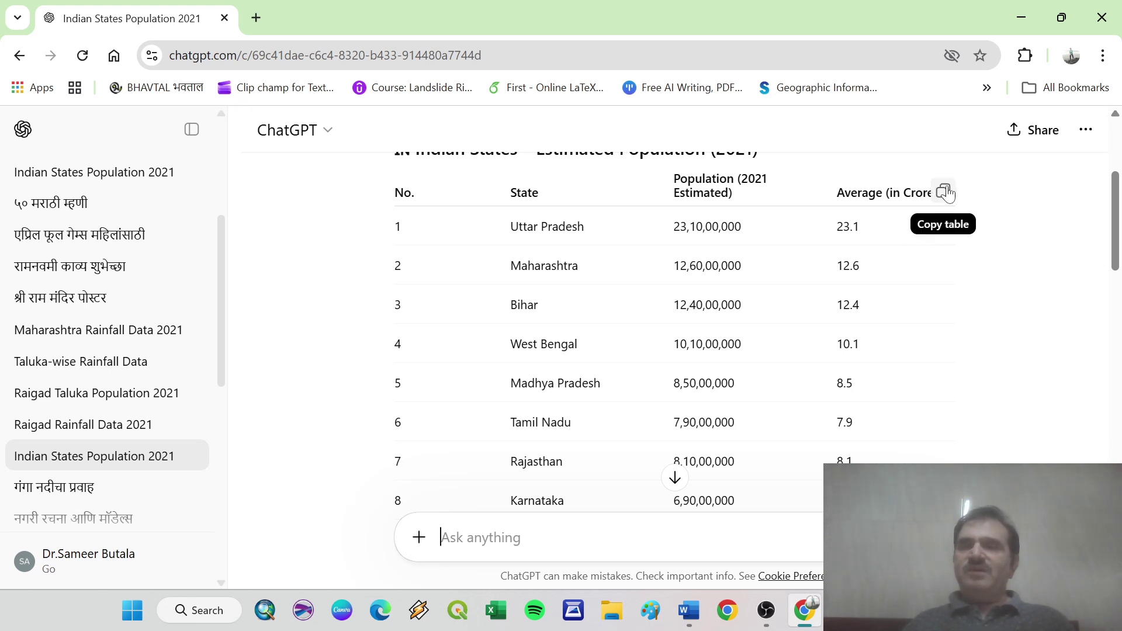
left_click(945, 192)
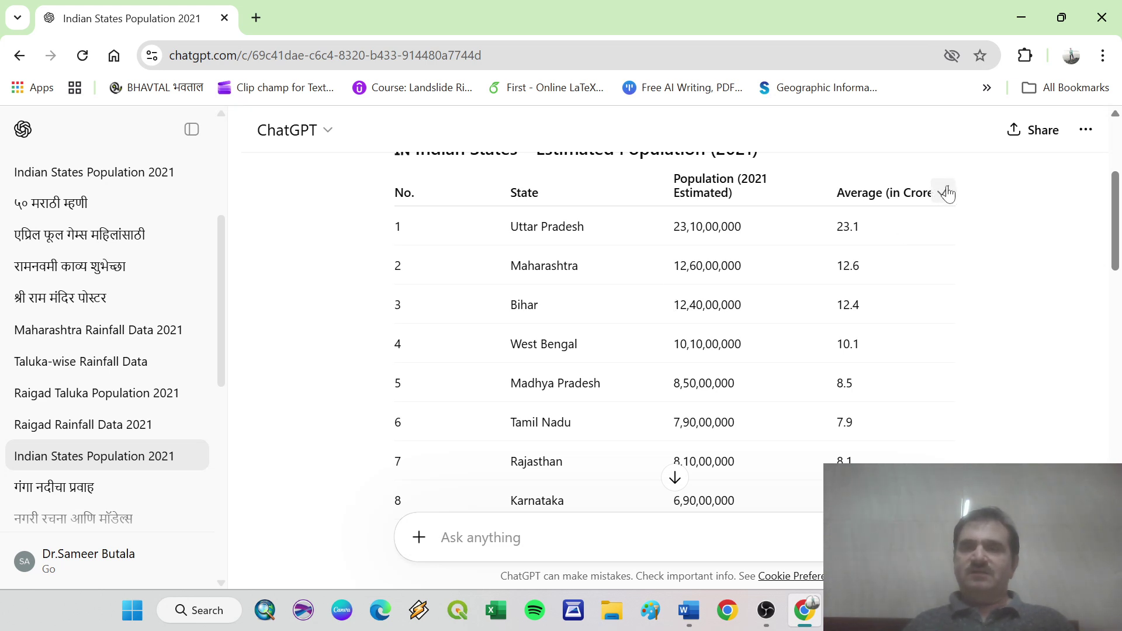
- Switch to Excel, create a blank workbook and paste the copied population table starting at cell A1
left_click(1026, 9)
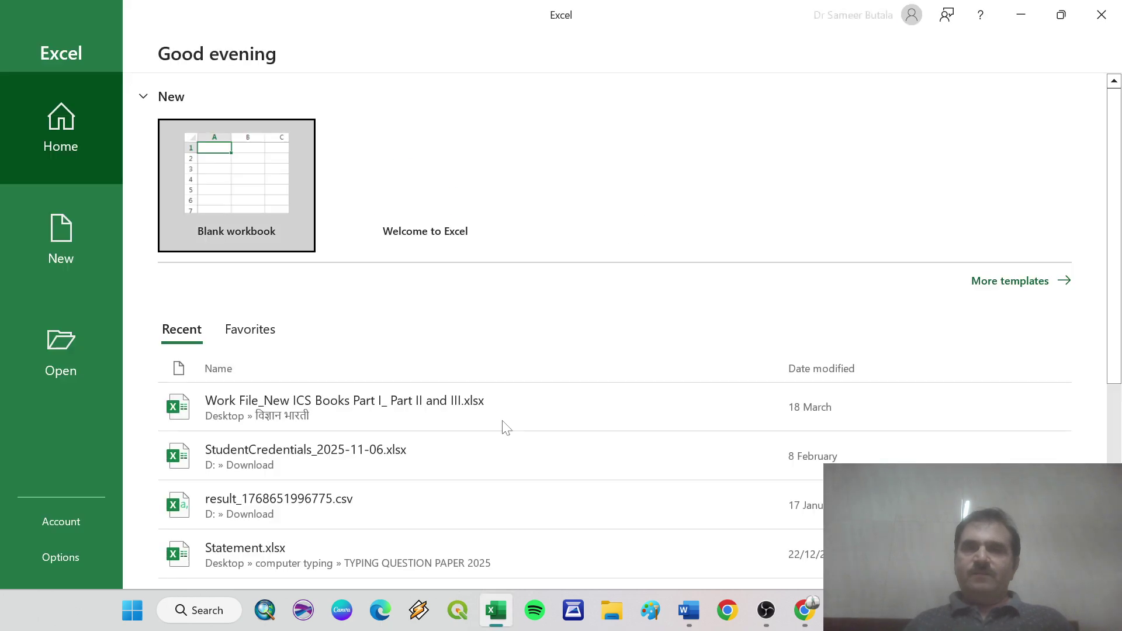
left_click(259, 173)
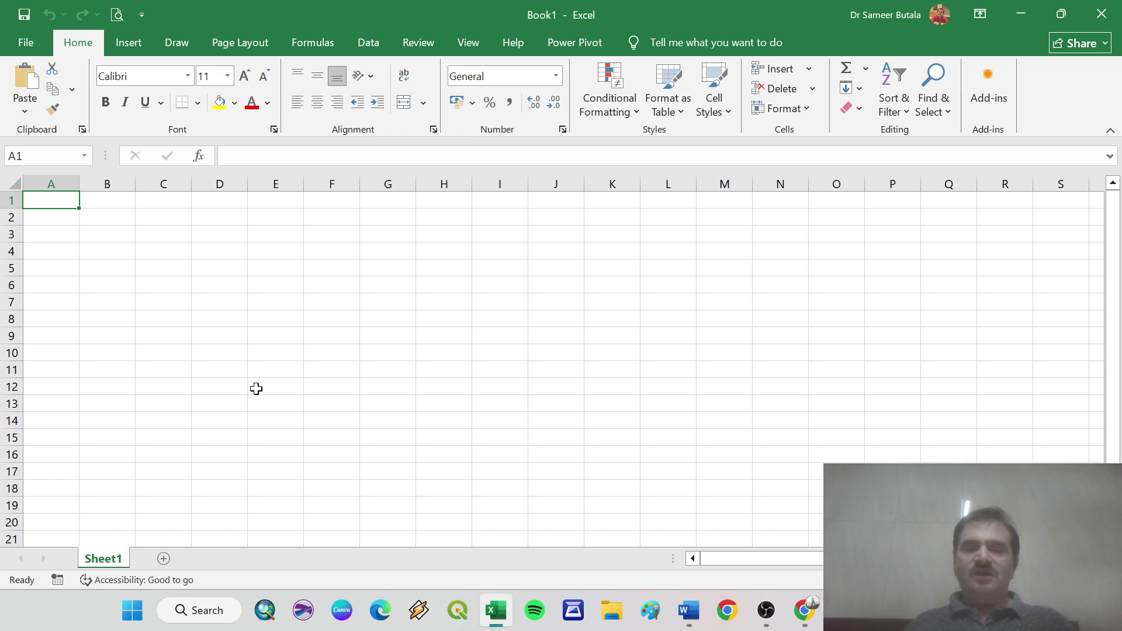
key("ctrl+v")
left_click(468, 389)
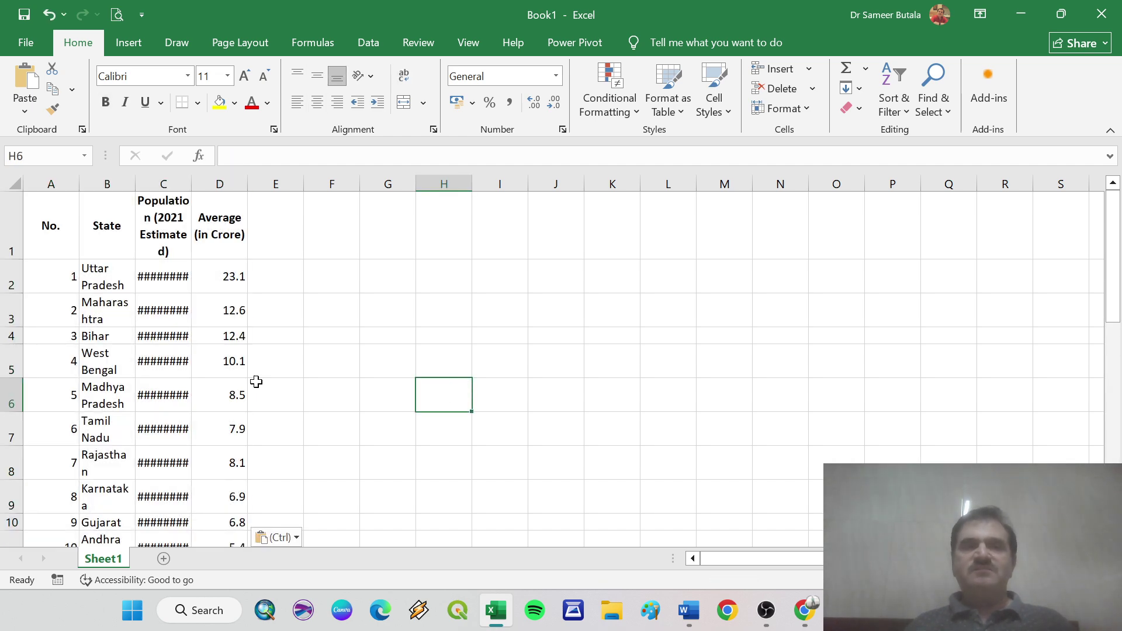
- Widen the State column slightly and delete the No. column from the sheet
left_click_drag(136, 185, 150, 186)
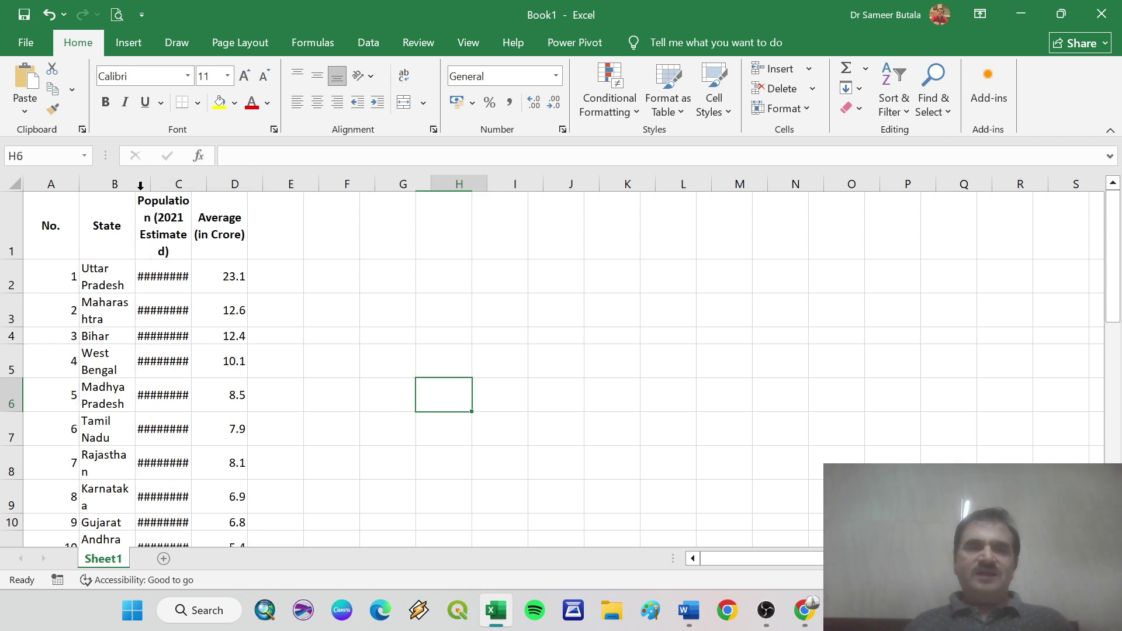
left_click(45, 185)
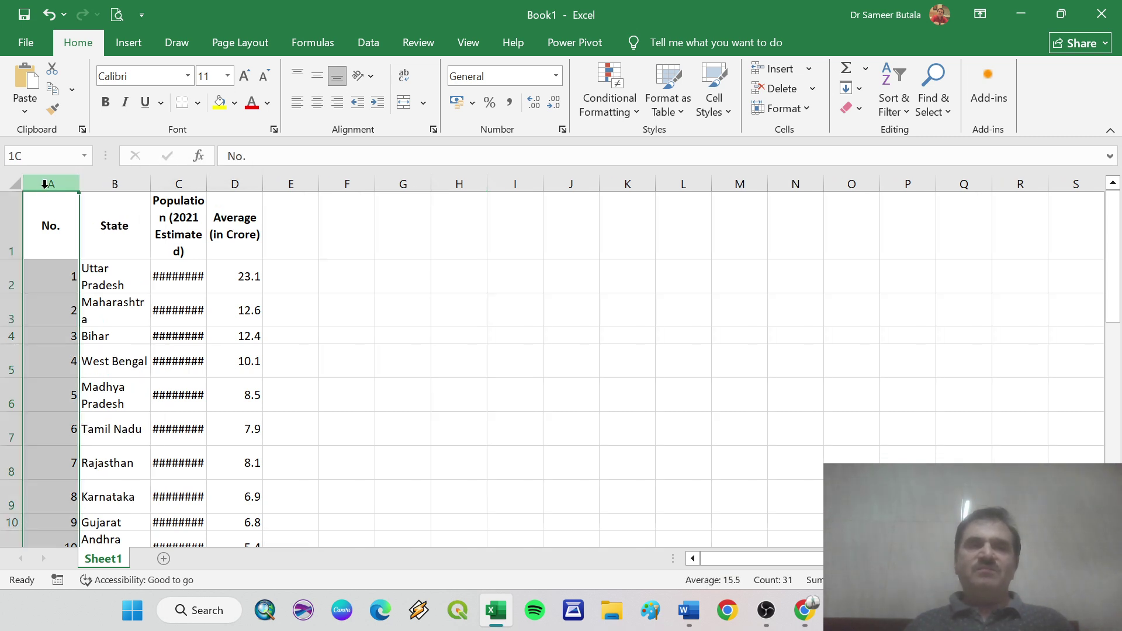
right_click(46, 186)
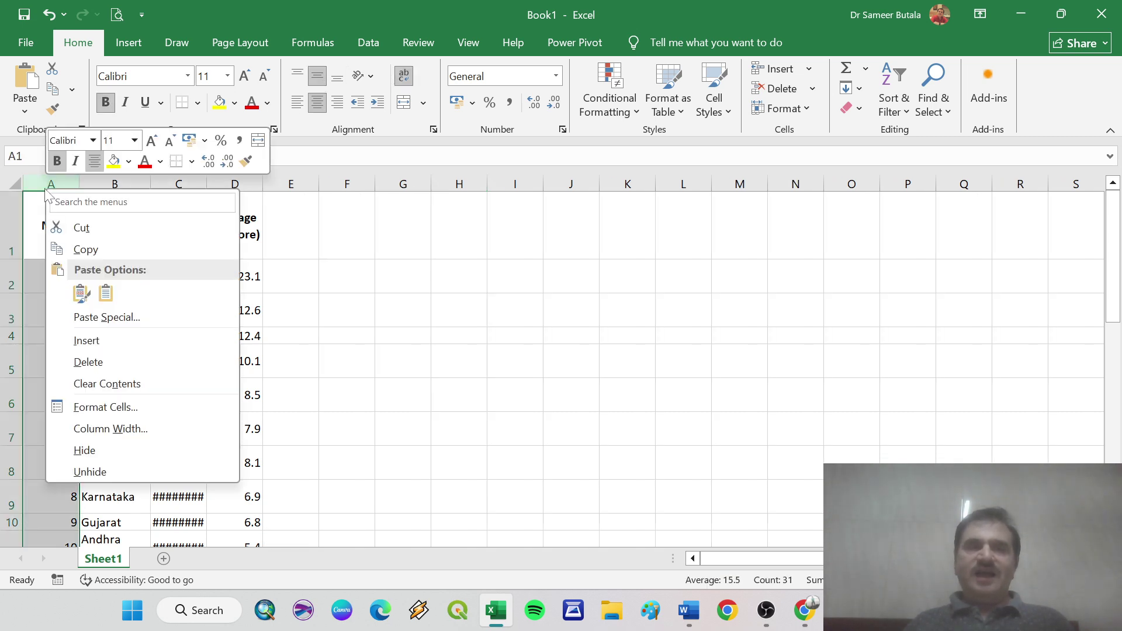
left_click(86, 361)
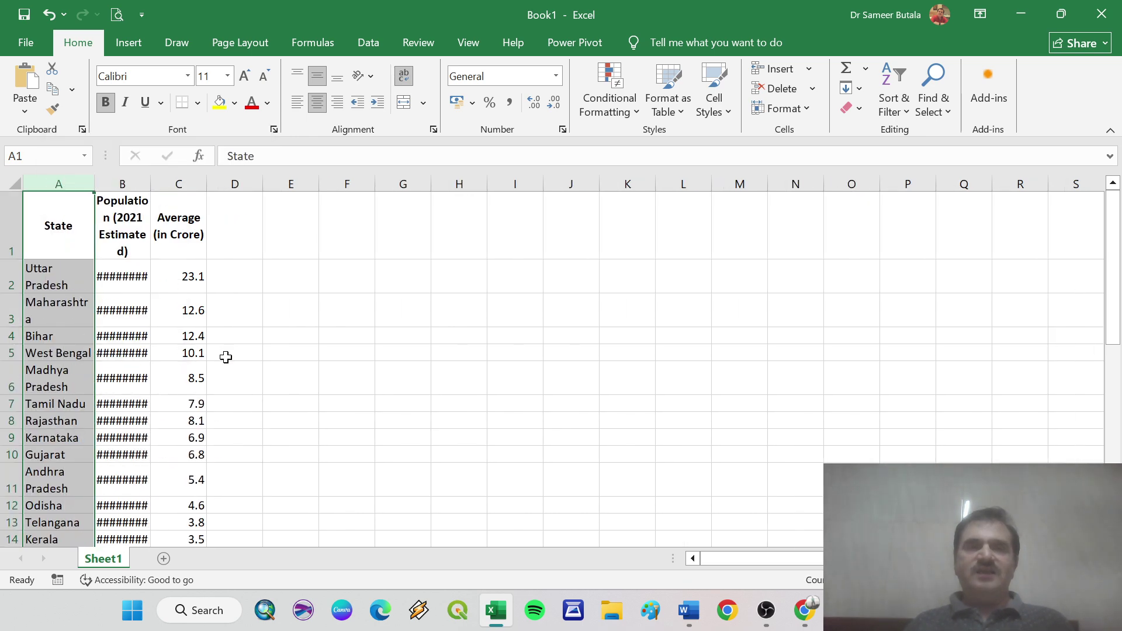
left_click(294, 356)
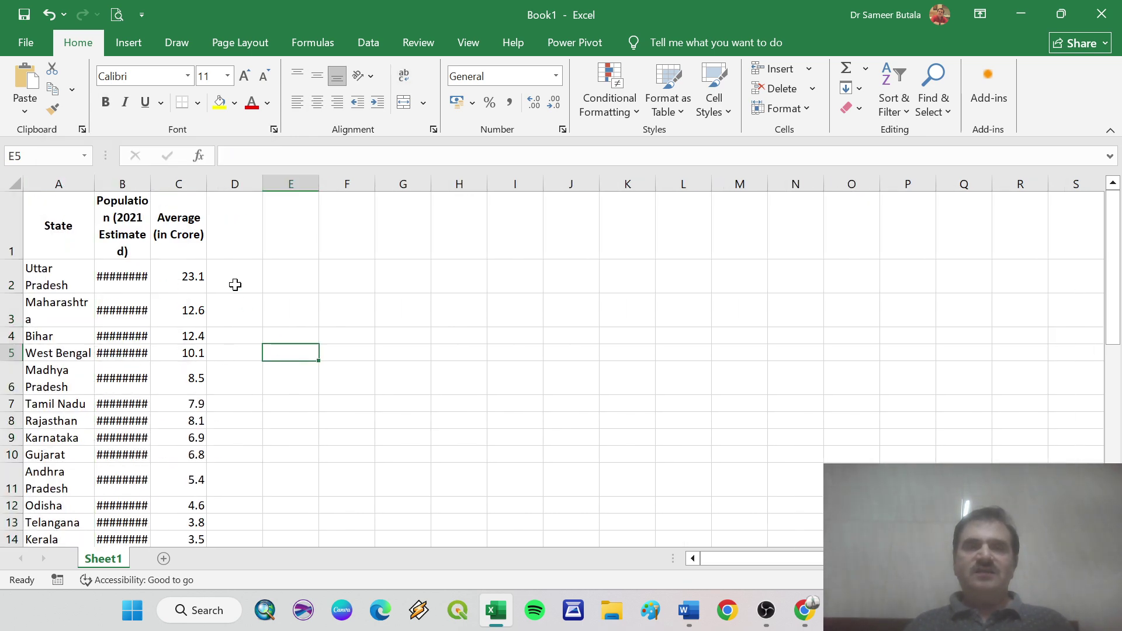
- Delete the Average (in Crore) column from the sheet
left_click(195, 183)
right_click(195, 183)
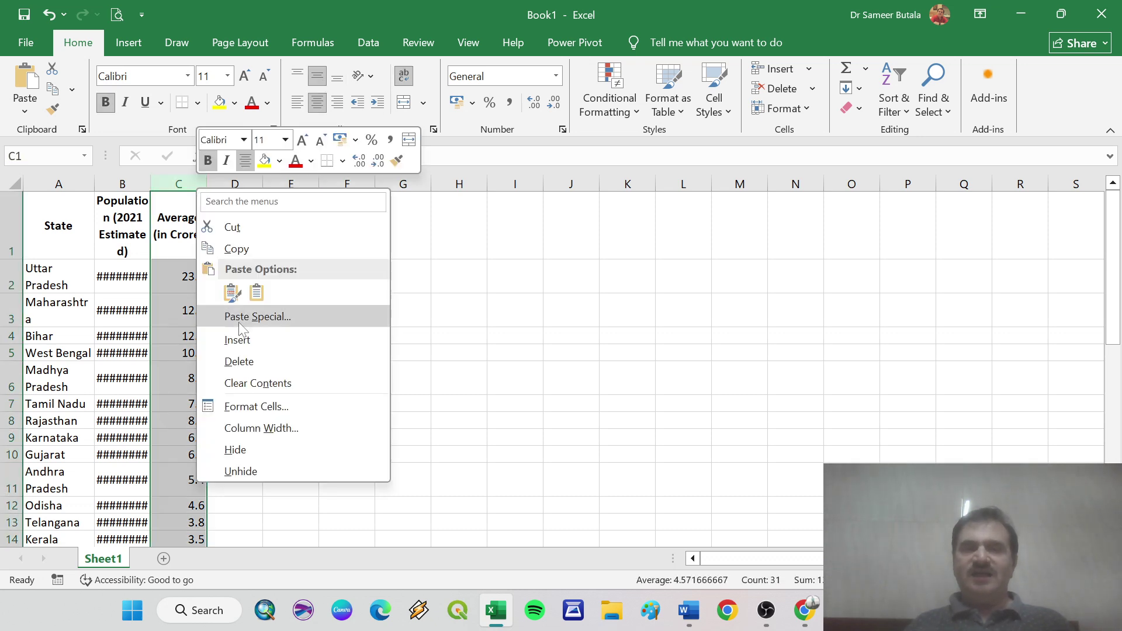
left_click(248, 366)
left_click(246, 352)
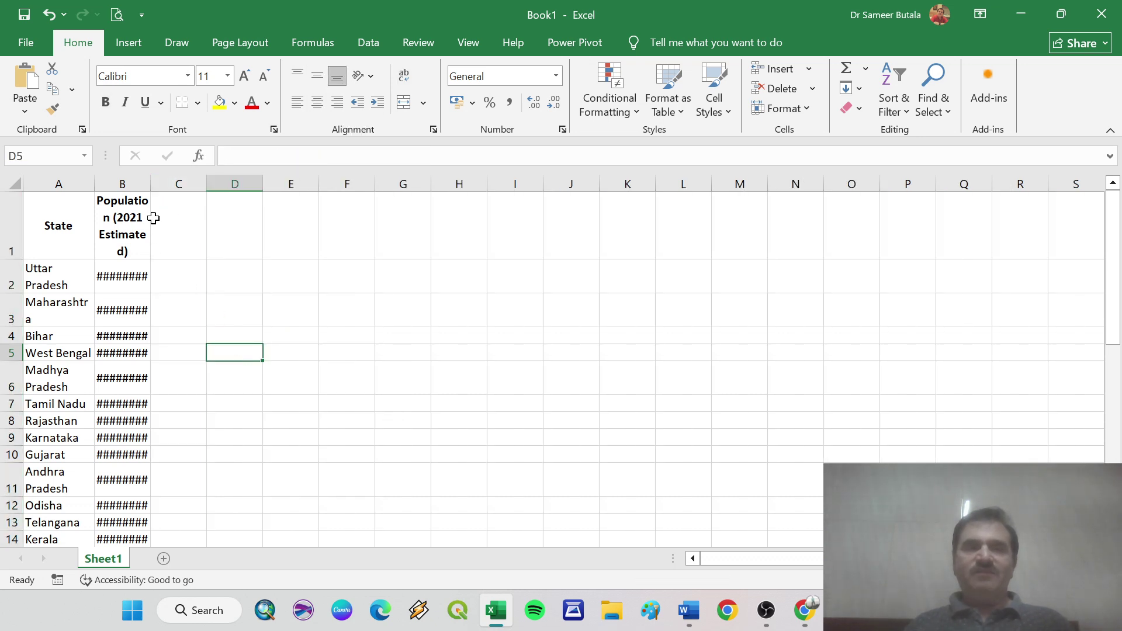
- Widen the Population (2021 Estimated) column to fit its full figures, and widen the State column to fit longer state names
left_click(134, 183)
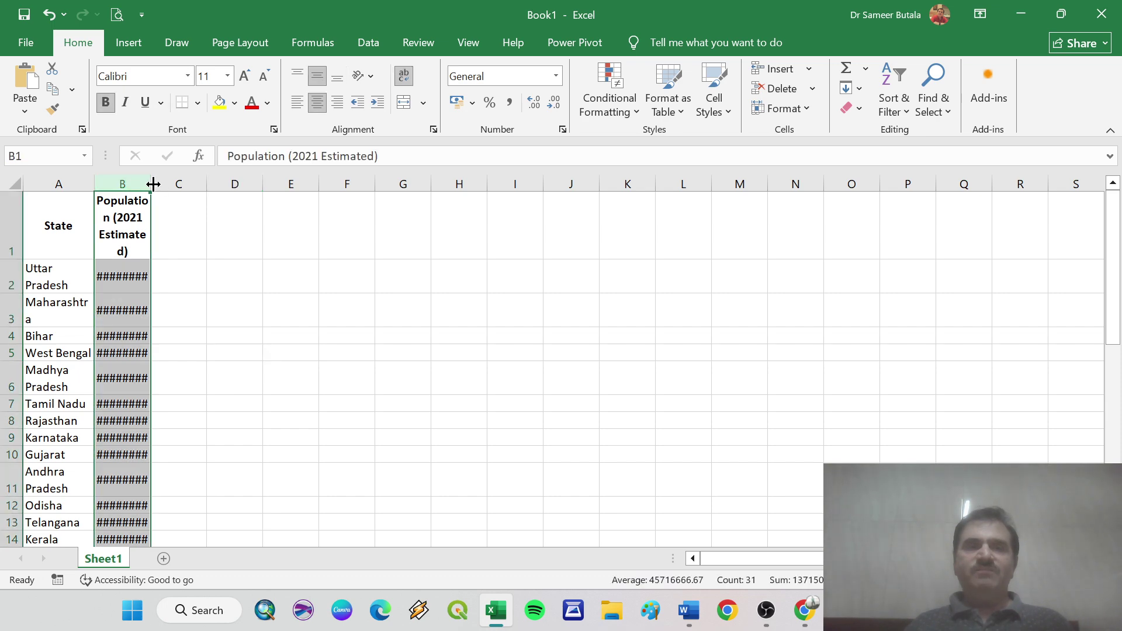
left_click_drag(153, 183, 219, 198)
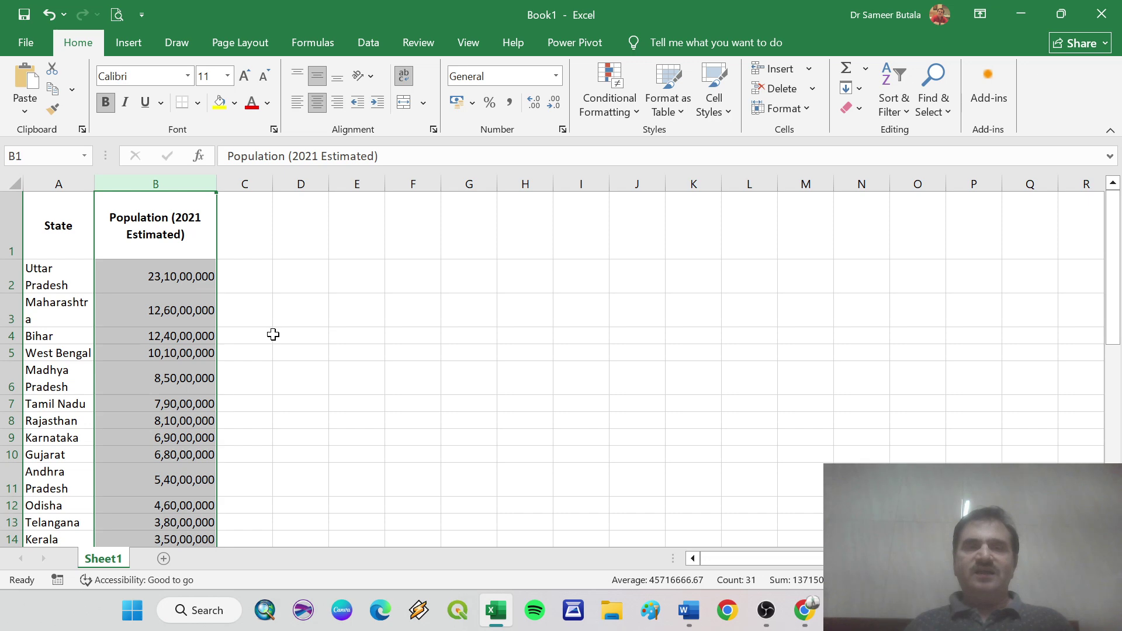
left_click(273, 334)
scroll(81, 284, "down", 5)
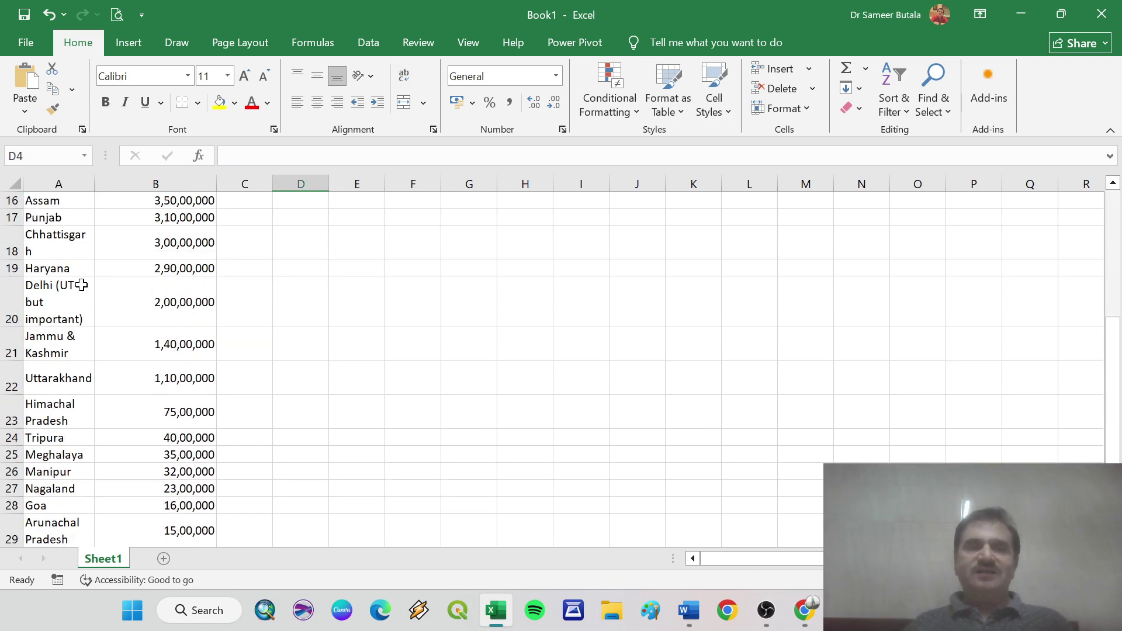
scroll(82, 285, "down", 4)
scroll(83, 284, "up", 9)
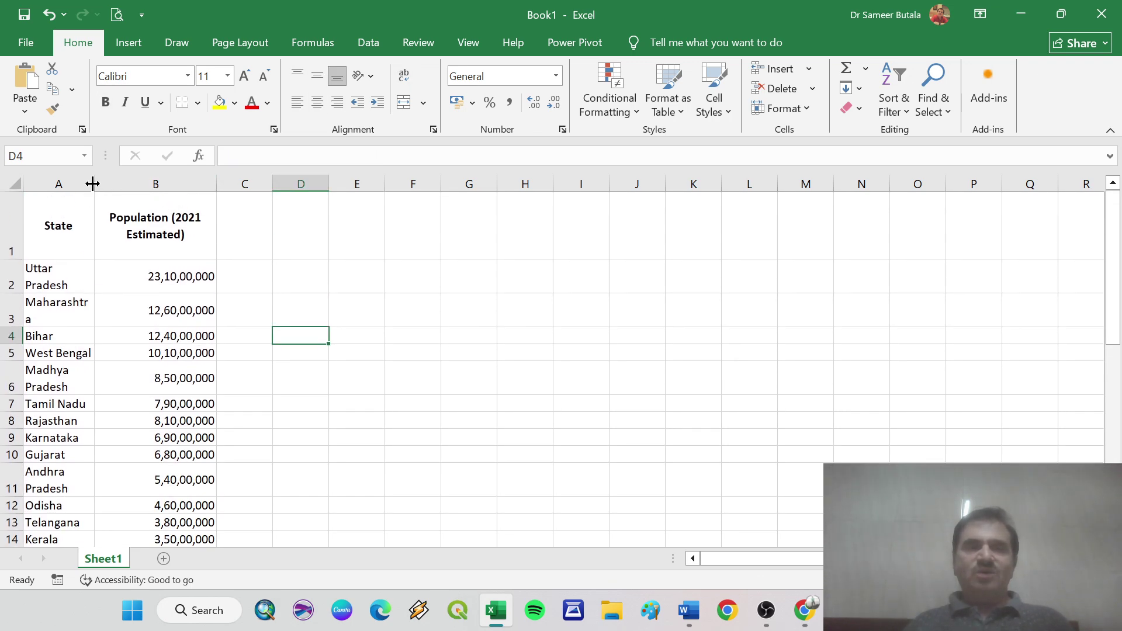
left_click_drag(92, 183, 120, 186)
- Convert the range A1:B31, from the State header down to the Sikkim row, into a table with headers
left_click_drag(85, 241, 130, 468)
scroll(130, 468, "down", 4)
scroll(130, 468, "down", 3)
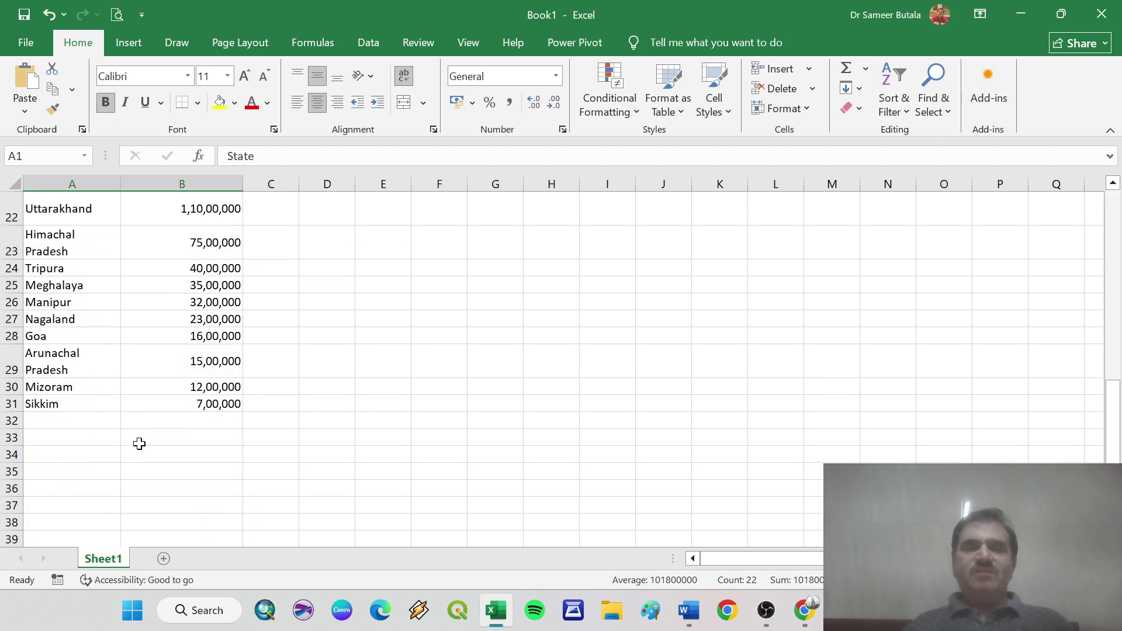
left_click(192, 407, "shift")
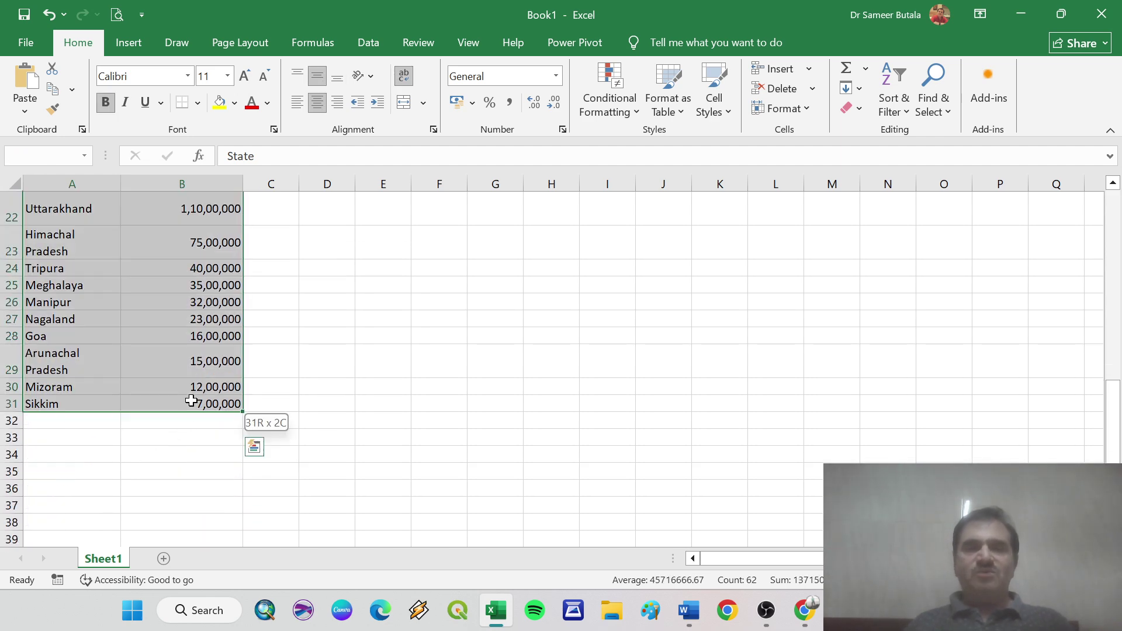
scroll(191, 403, "up", 7)
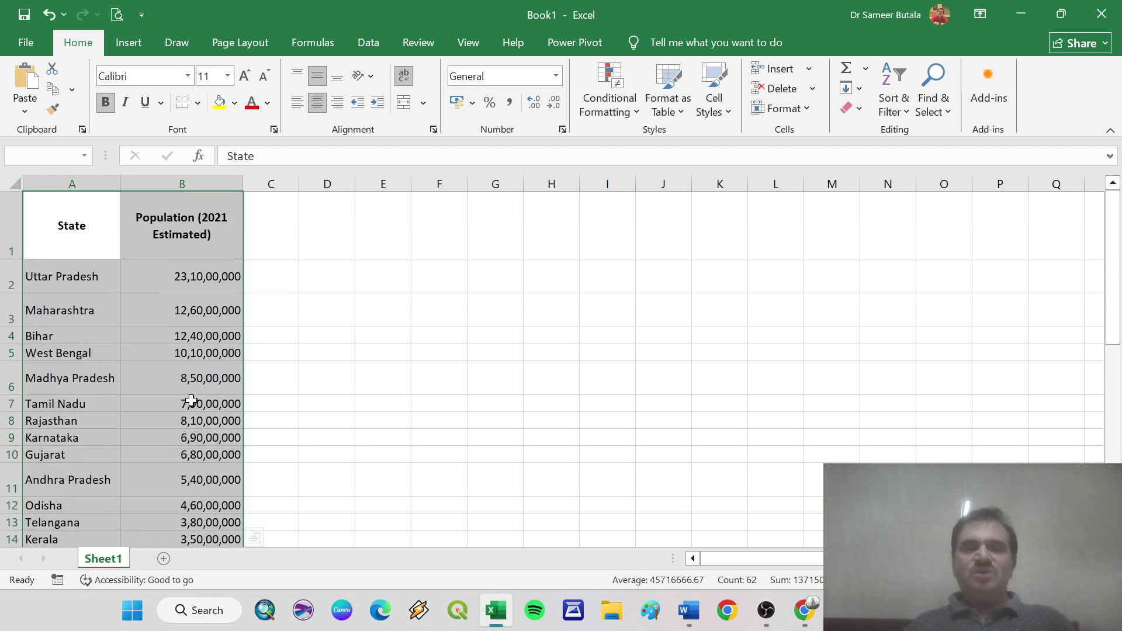
key("ctrl+t")
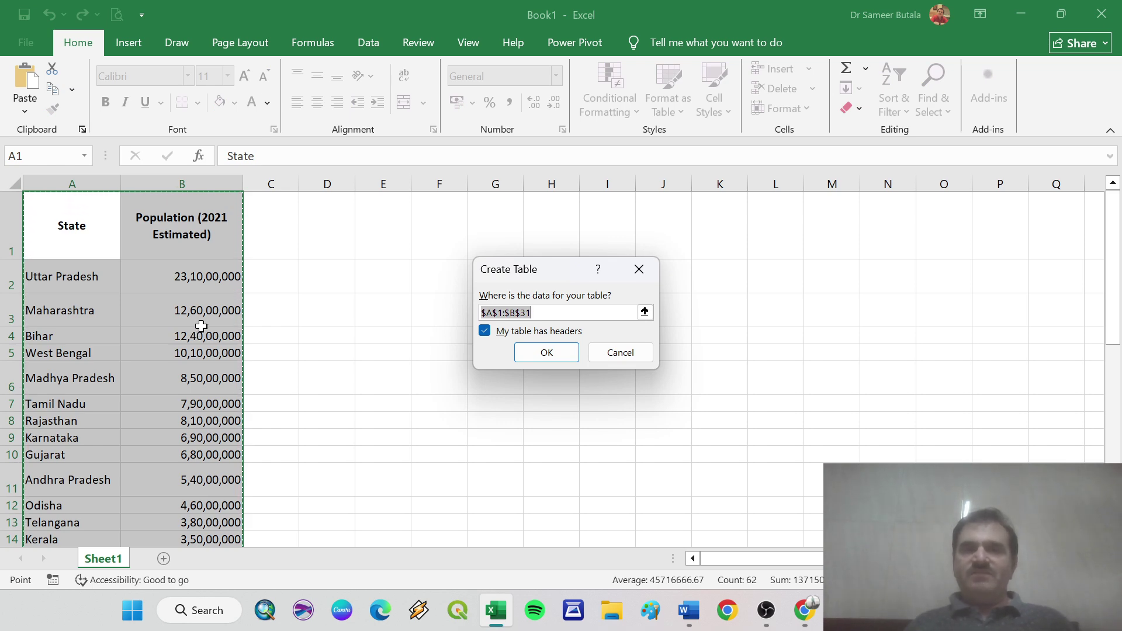
left_click(547, 351)
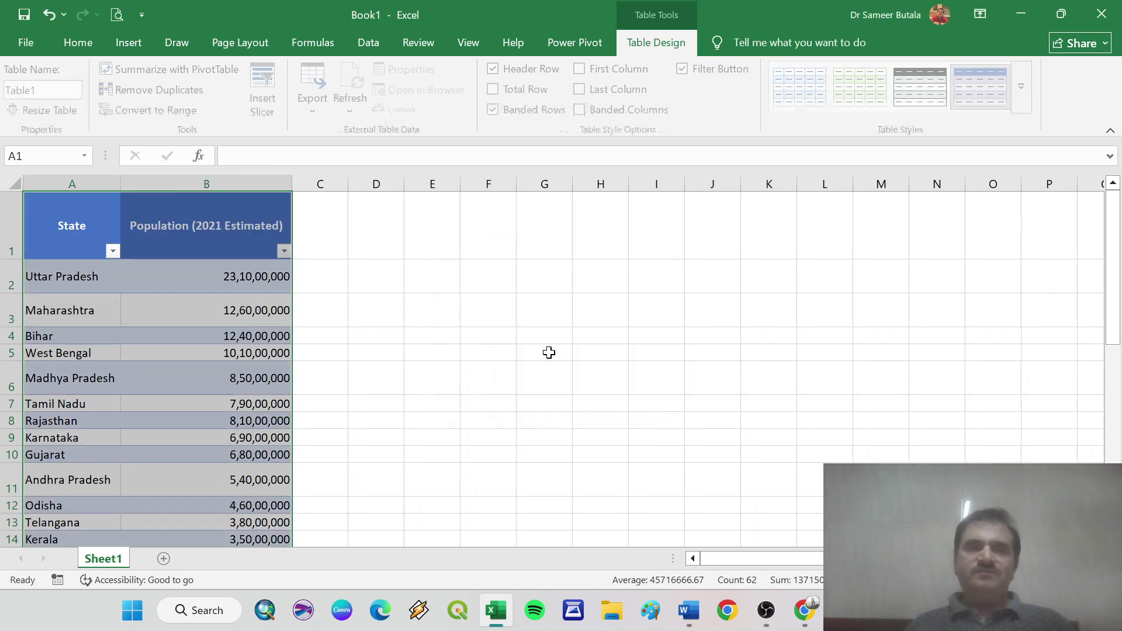
left_click(476, 351)
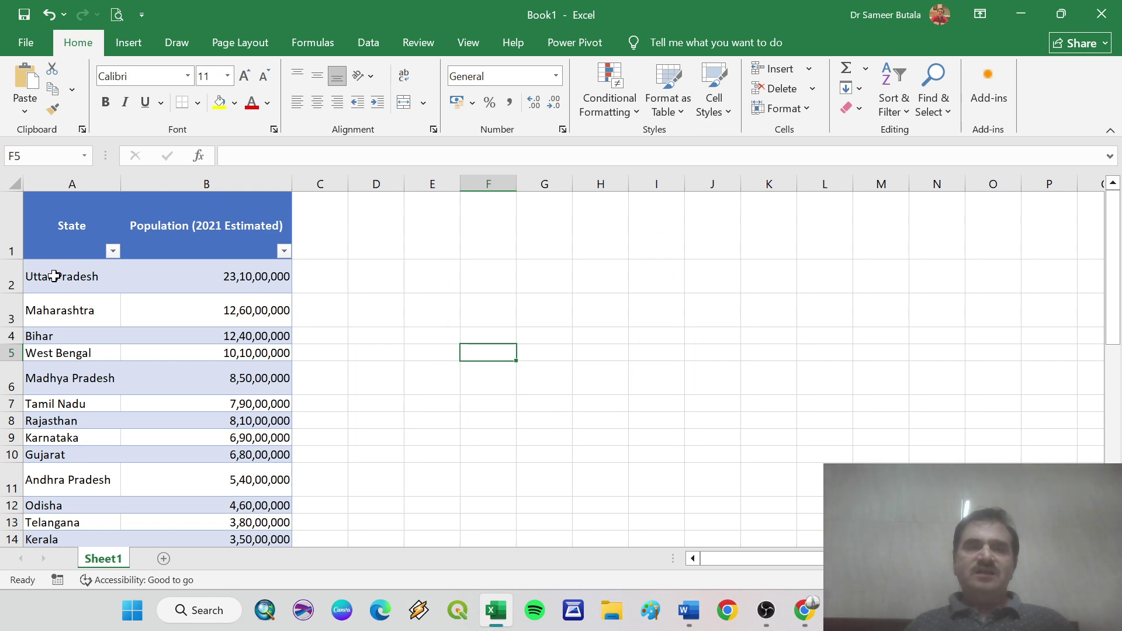
- Select all data rows of the population table and insert a slicer for the State field
left_click_drag(82, 275, 118, 501)
scroll(143, 445, "down", 7)
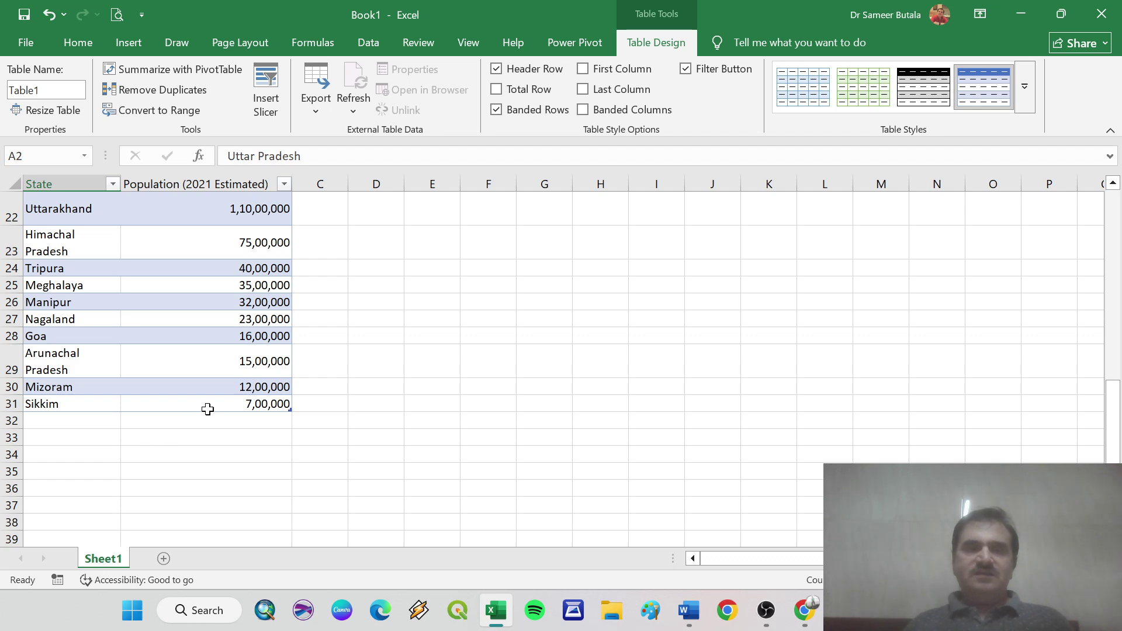
key("ctrl+a")
scroll(222, 404, "up", 7)
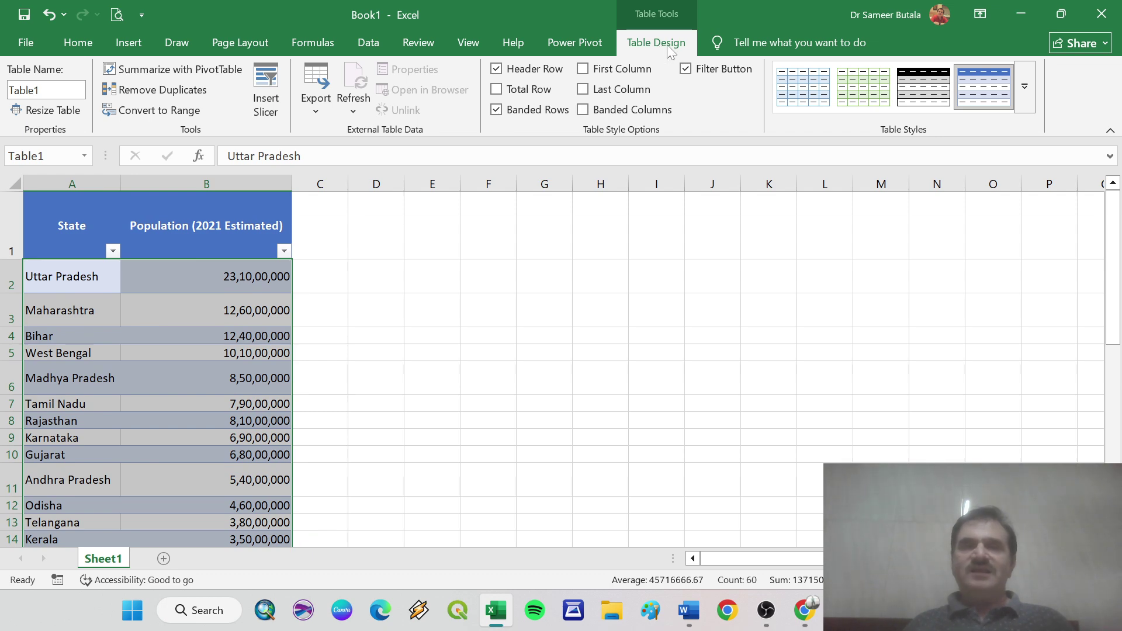
left_click(266, 99)
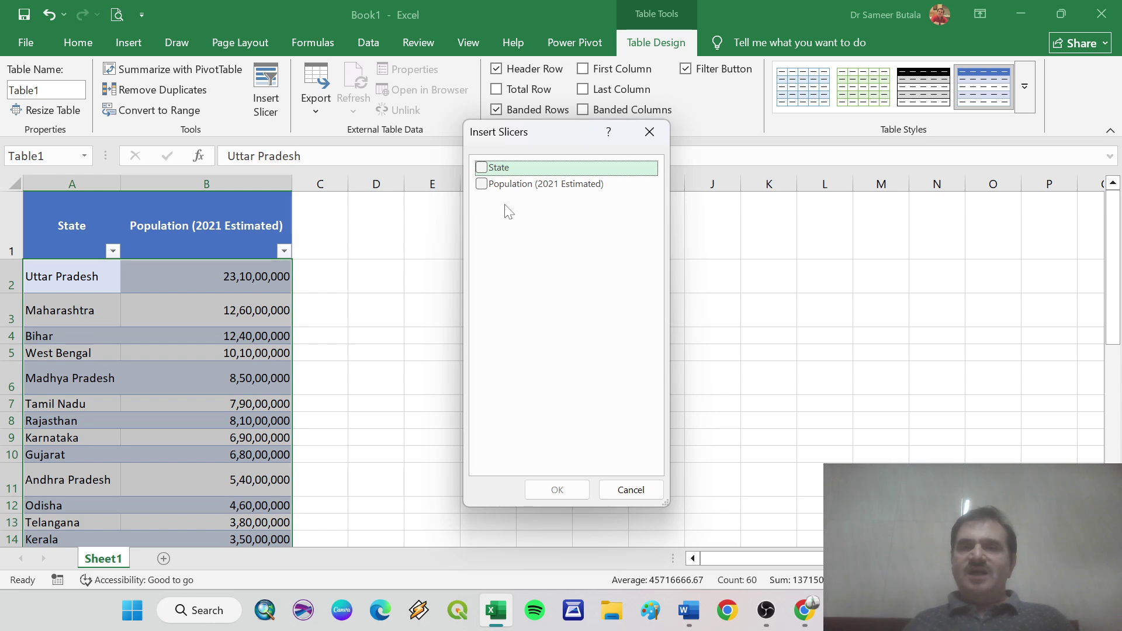
left_click(496, 168)
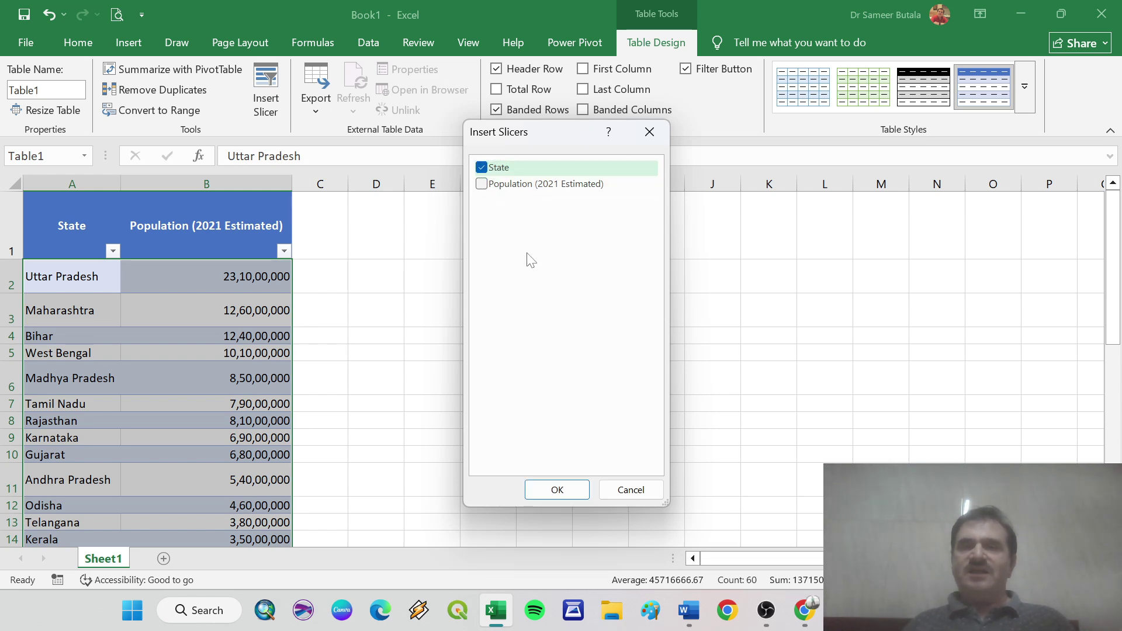
left_click(557, 490)
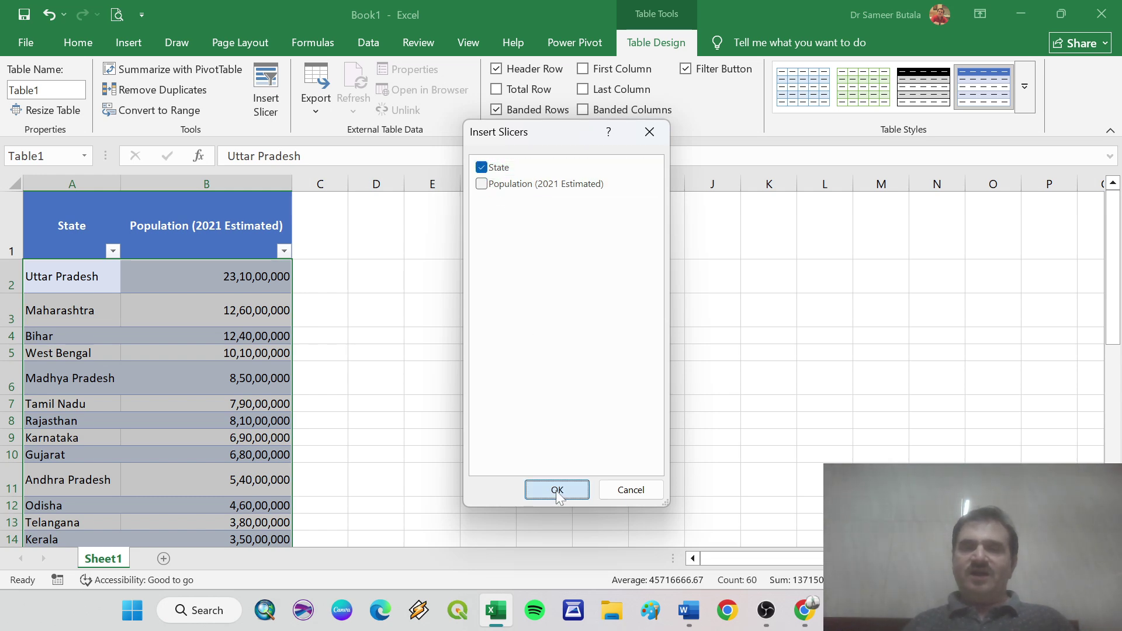
- Place the State slicer beside the table from cell C1 and enlarge it to about 10.5 cm high and 5.52 cm wide
left_click_drag(530, 278, 348, 208)
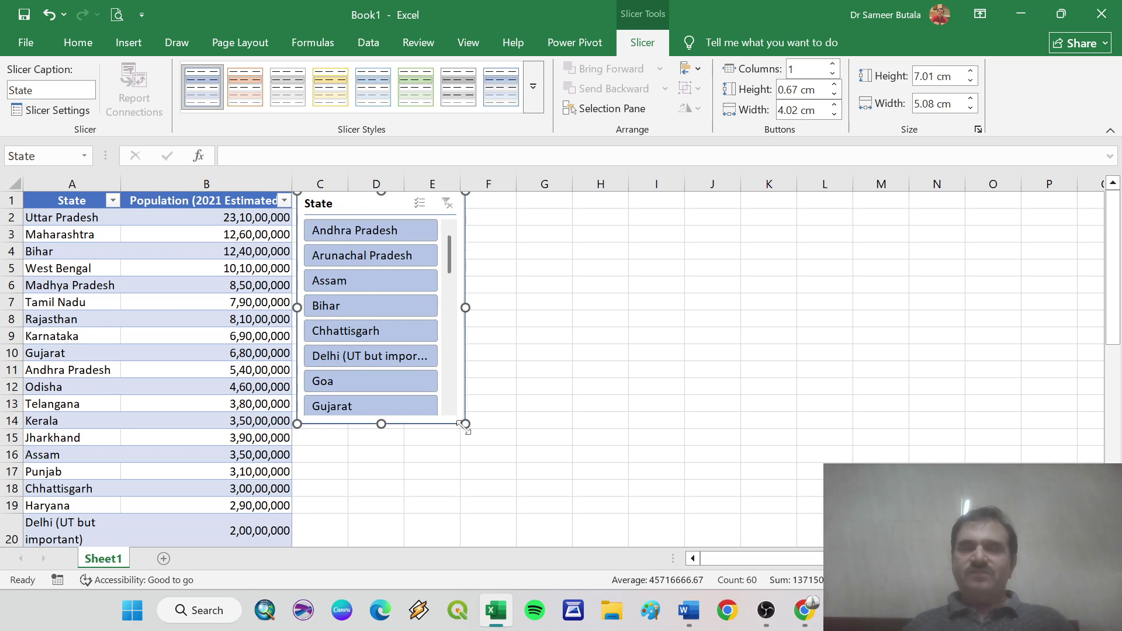
left_click_drag(465, 425, 480, 539)
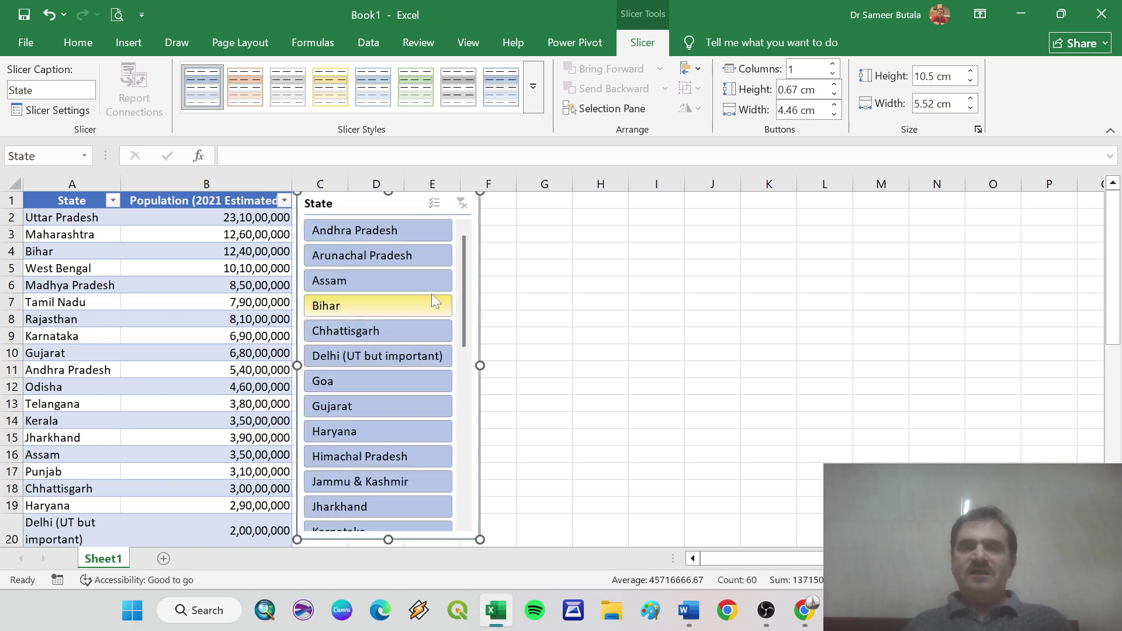
left_click_drag(461, 283, 458, 222)
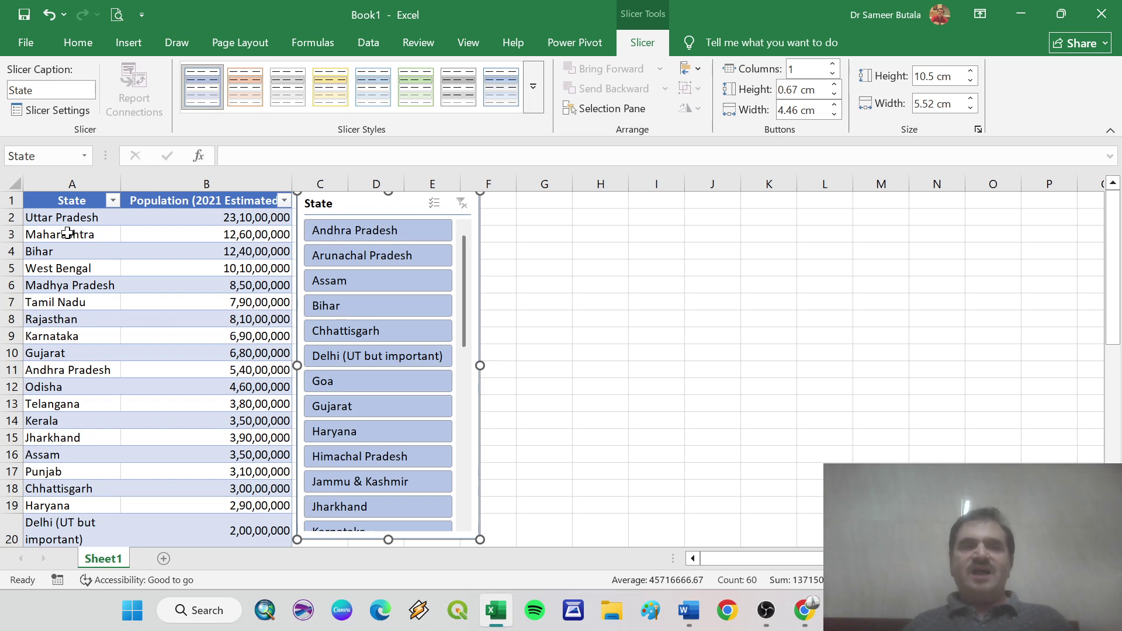
- Select all data rows of the population table, A2:B31, and insert a Filled Map chart from them
left_click_drag(35, 217, 160, 480)
scroll(160, 476, "down", 8)
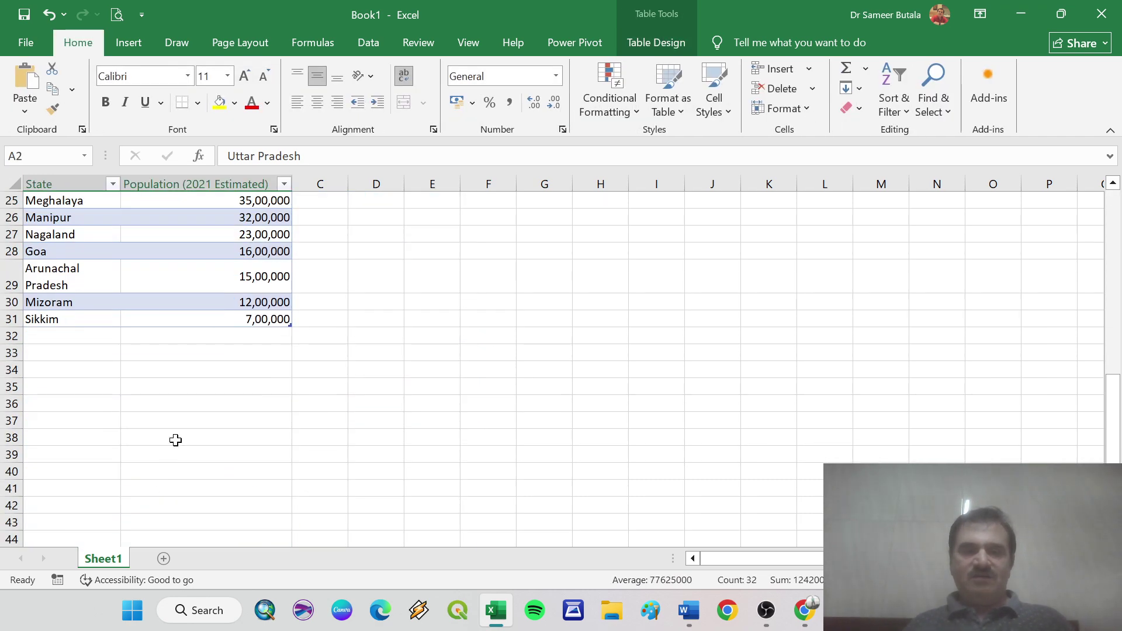
scroll(175, 440, "up", 2)
left_click(206, 471, "shift")
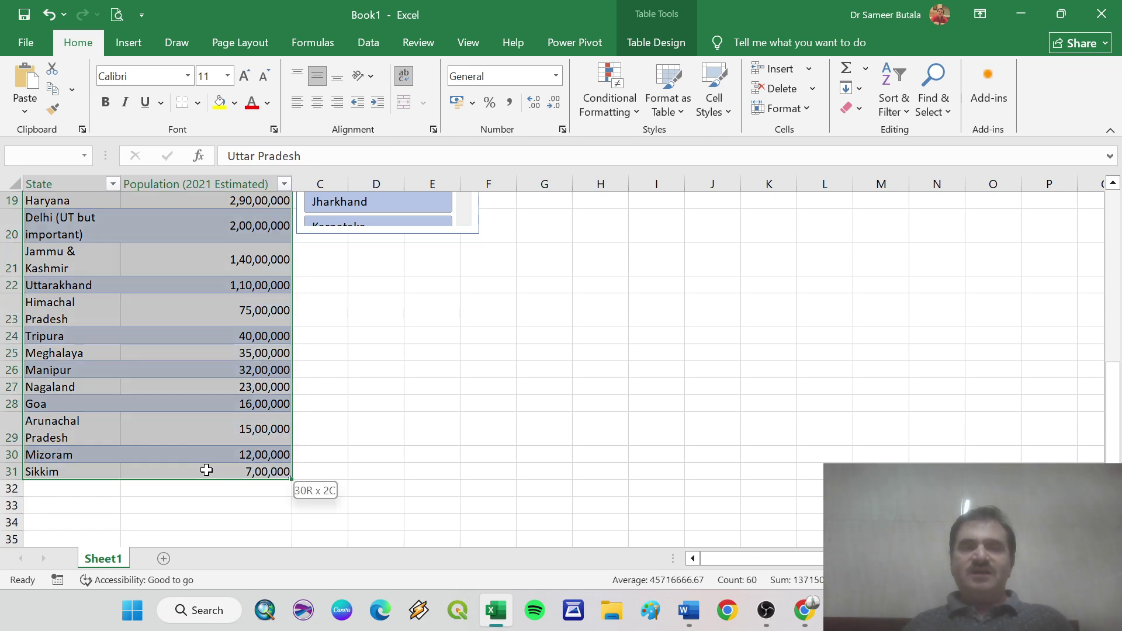
scroll(206, 435, "up", 6)
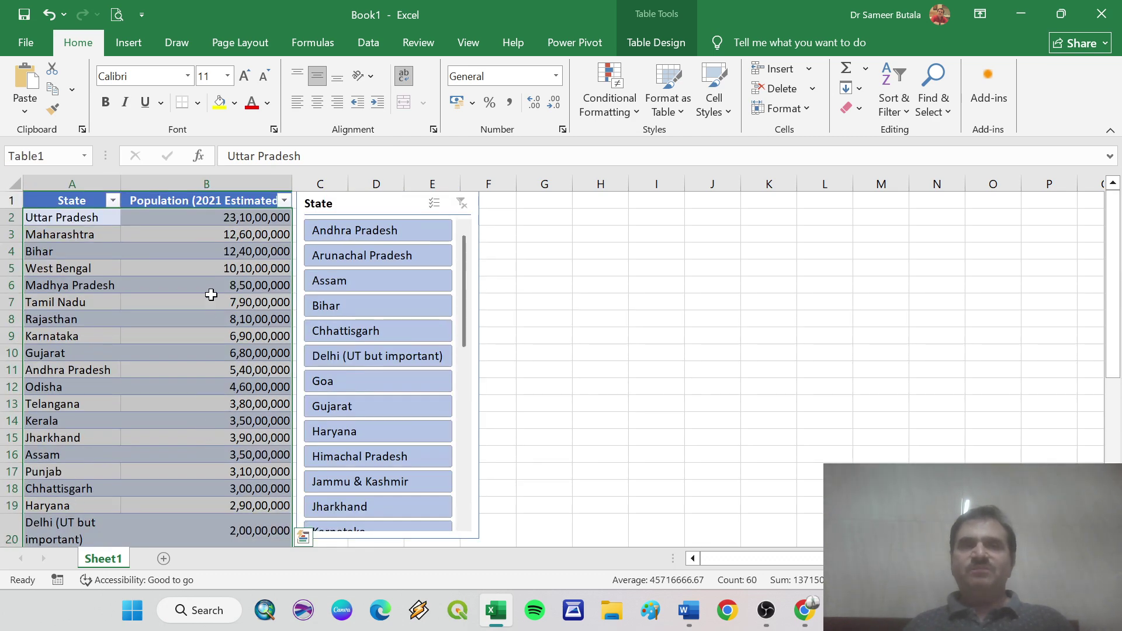
left_click(140, 55)
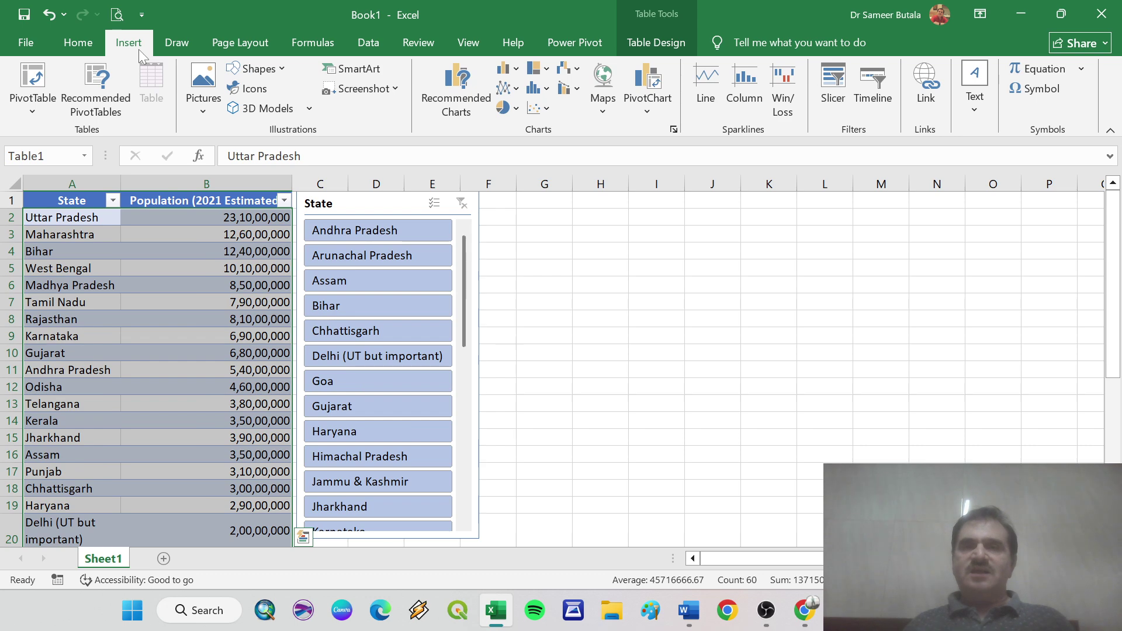
left_click(609, 114)
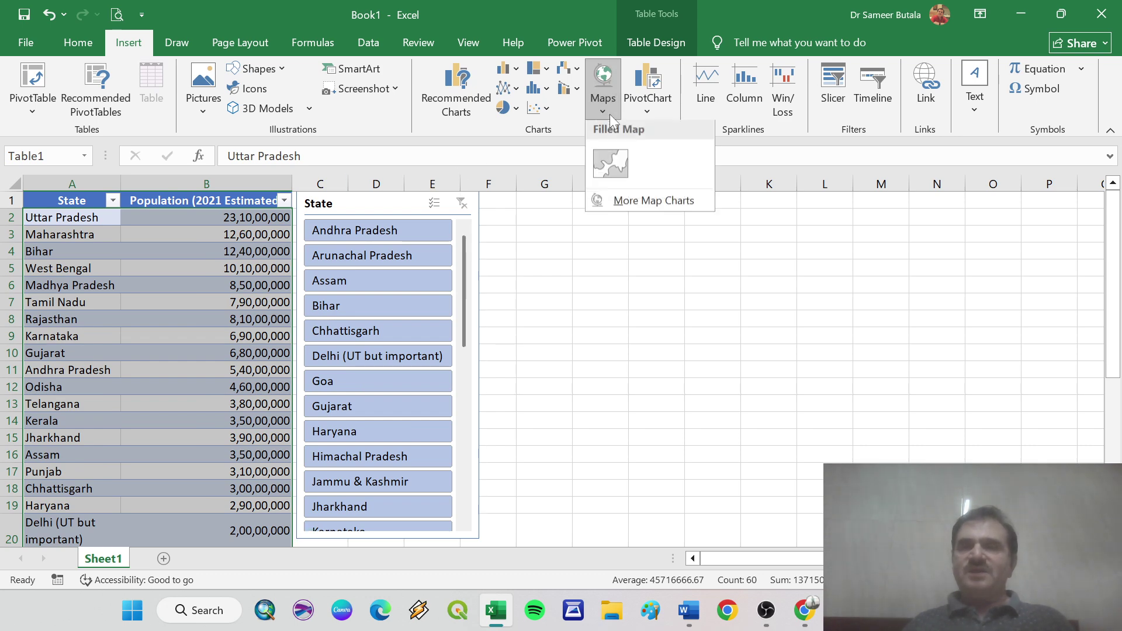
left_click(609, 114)
left_click(609, 114)
left_click(614, 167)
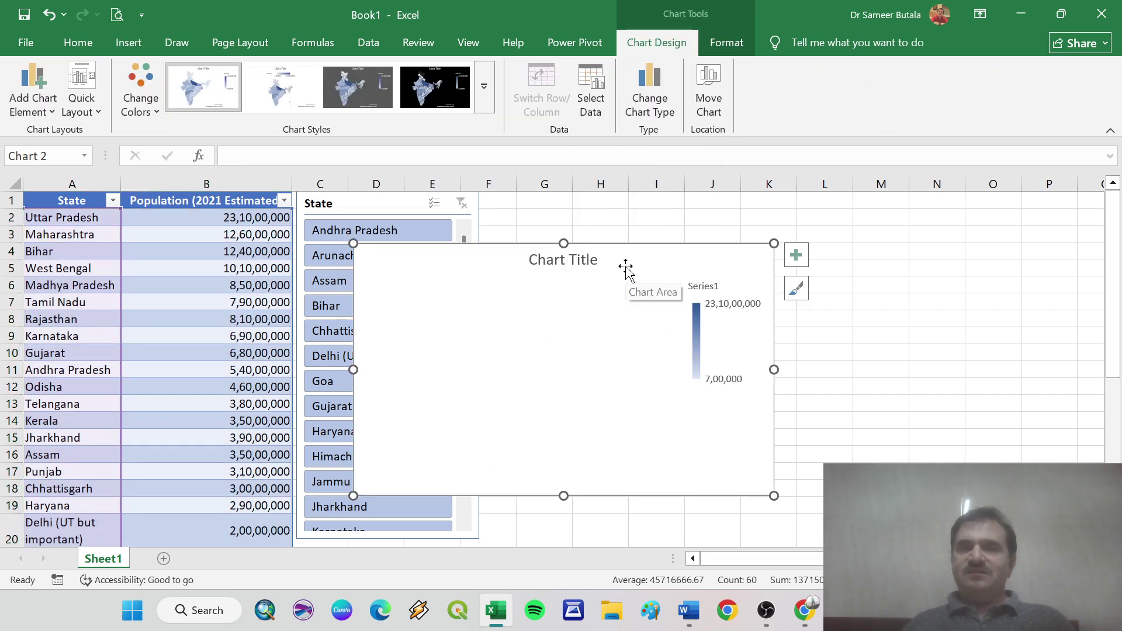
- Move the map chart next to the slicer, starting in column F, and enlarge it to reach column N and the slicer's lower edge
left_click_drag(667, 255, 751, 207)
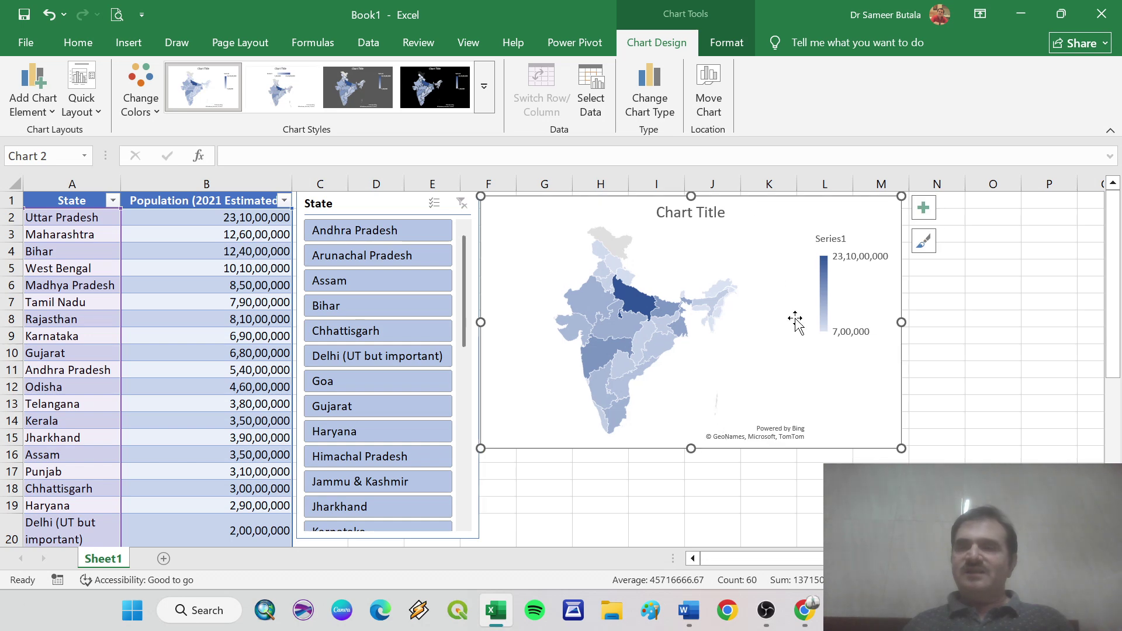
left_click_drag(902, 449, 949, 540)
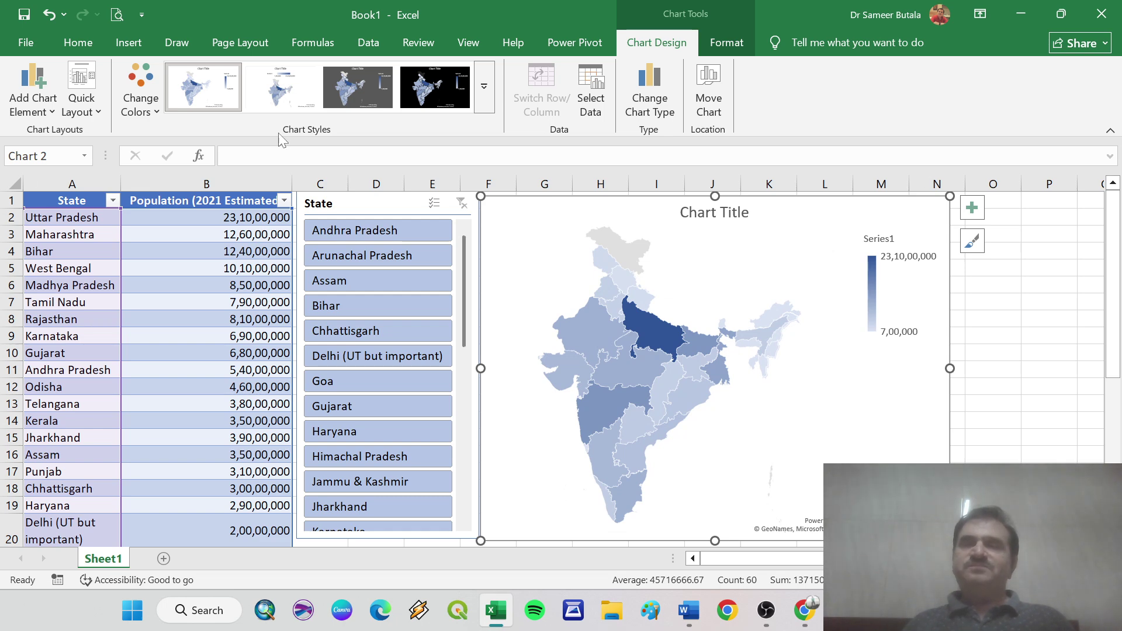
- Set the map area of the chart's data series to Country/Region and close the formatting options
mouse_move(698, 379)
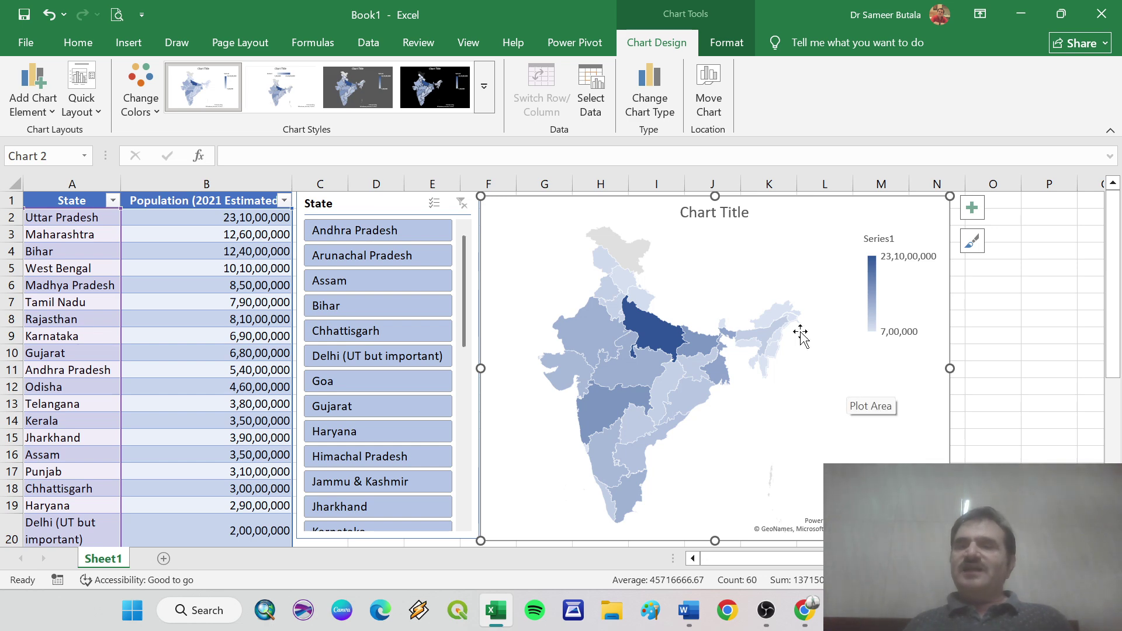
right_click(872, 381)
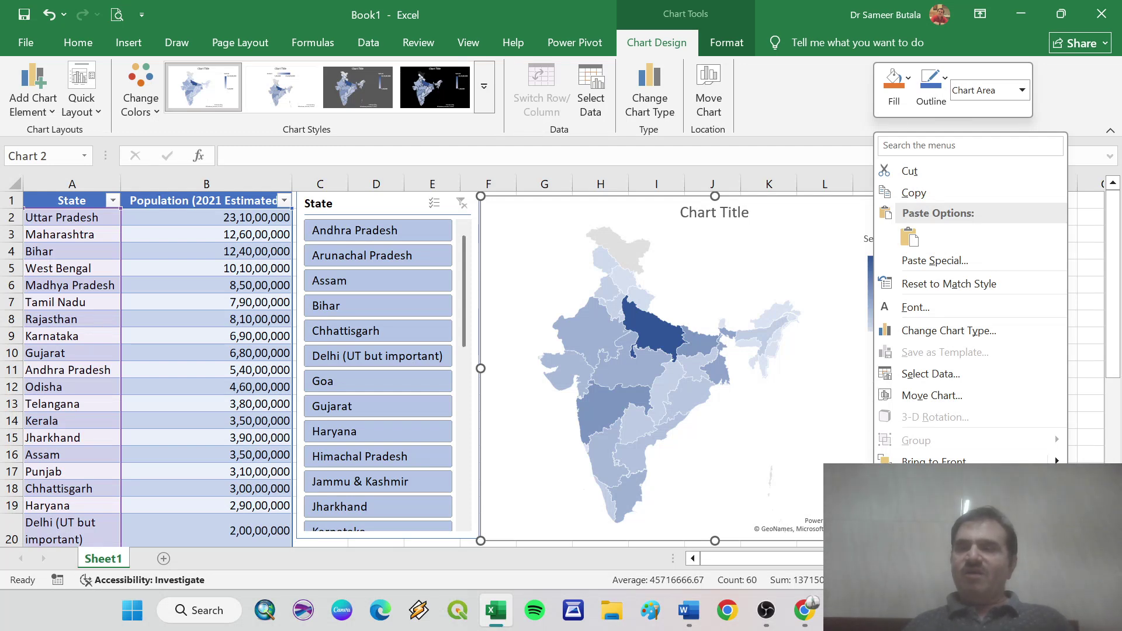
left_click(947, 546)
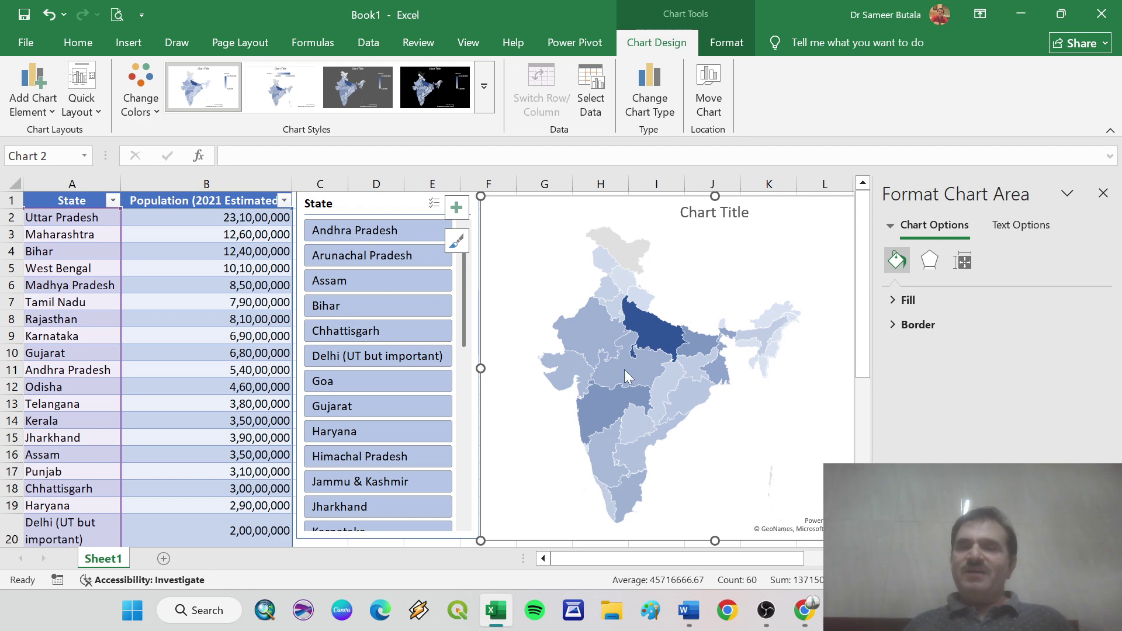
left_click(600, 405)
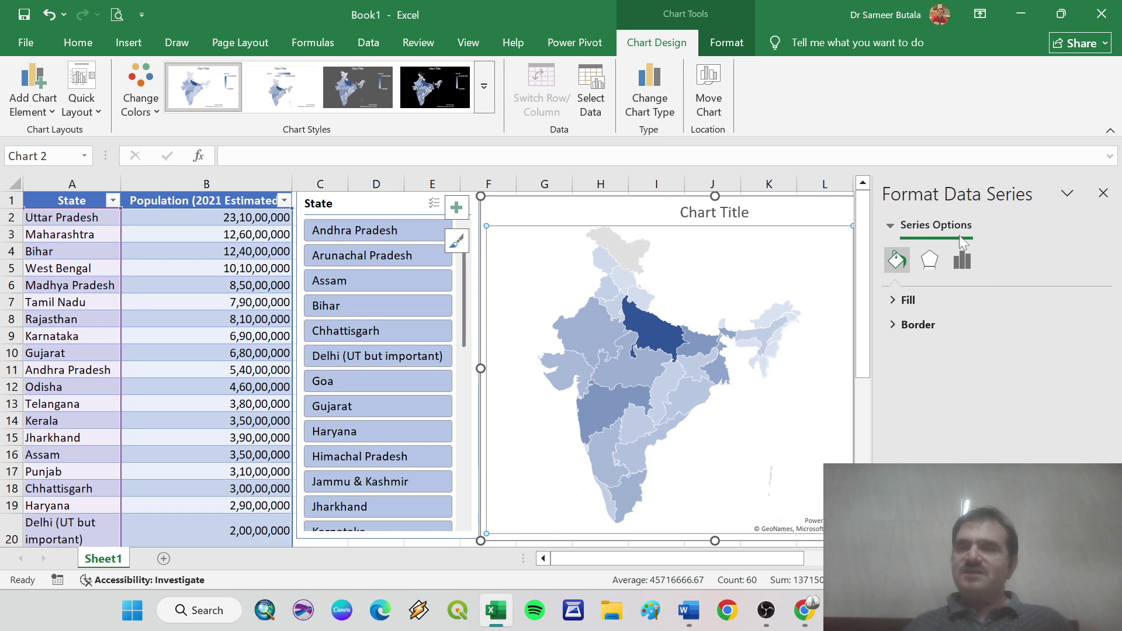
left_click(962, 268)
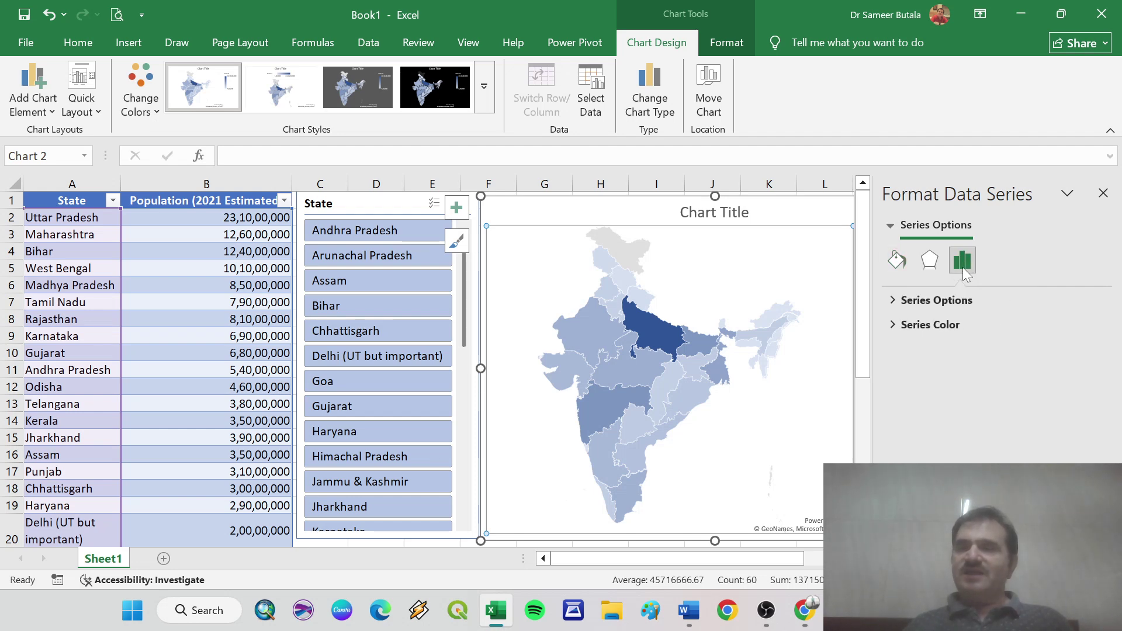
left_click(889, 301)
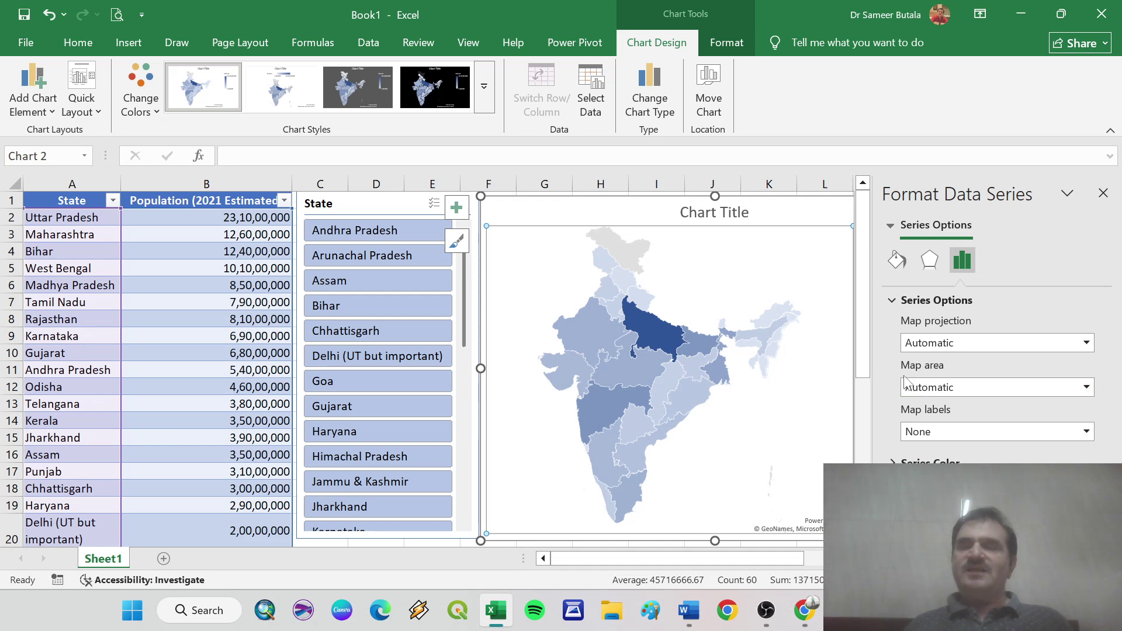
left_click(1087, 388)
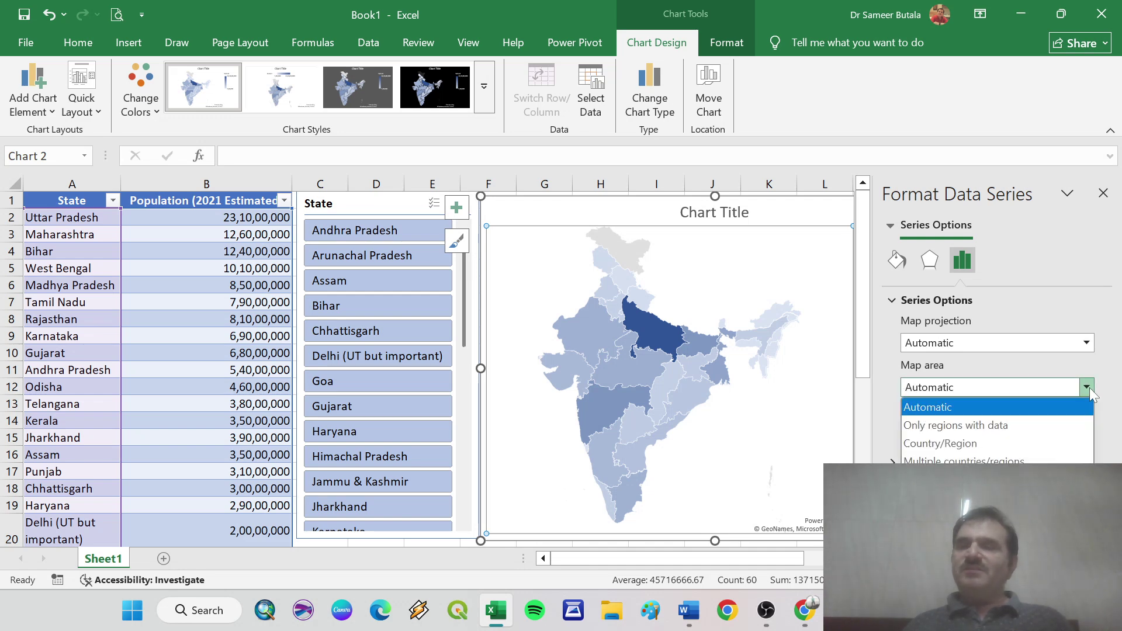
left_click(1033, 444)
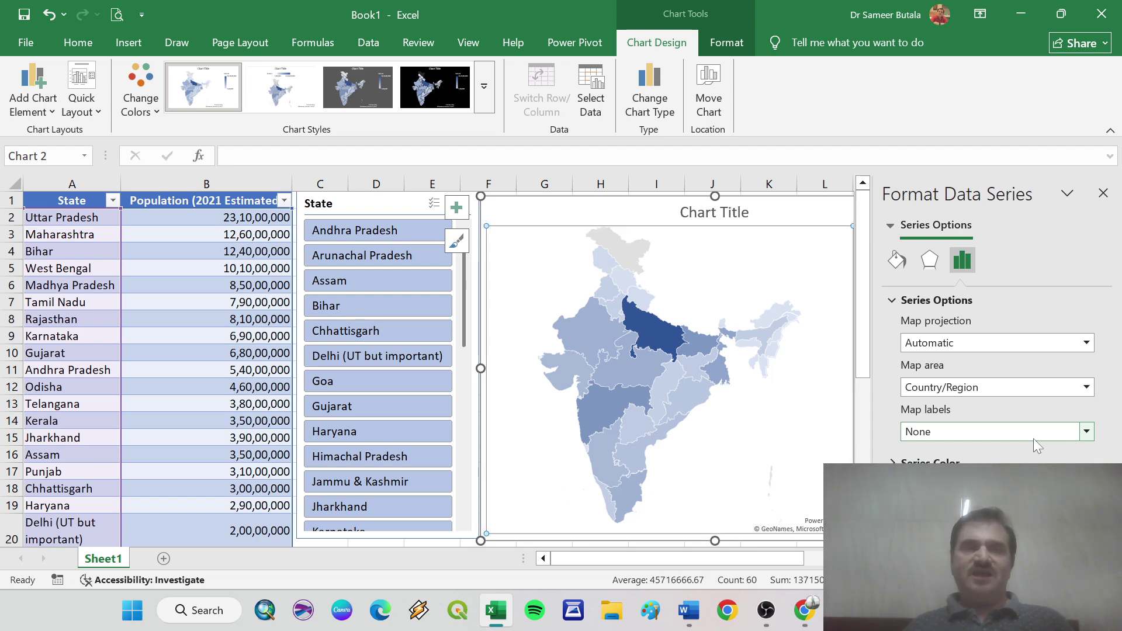
left_click(1103, 193)
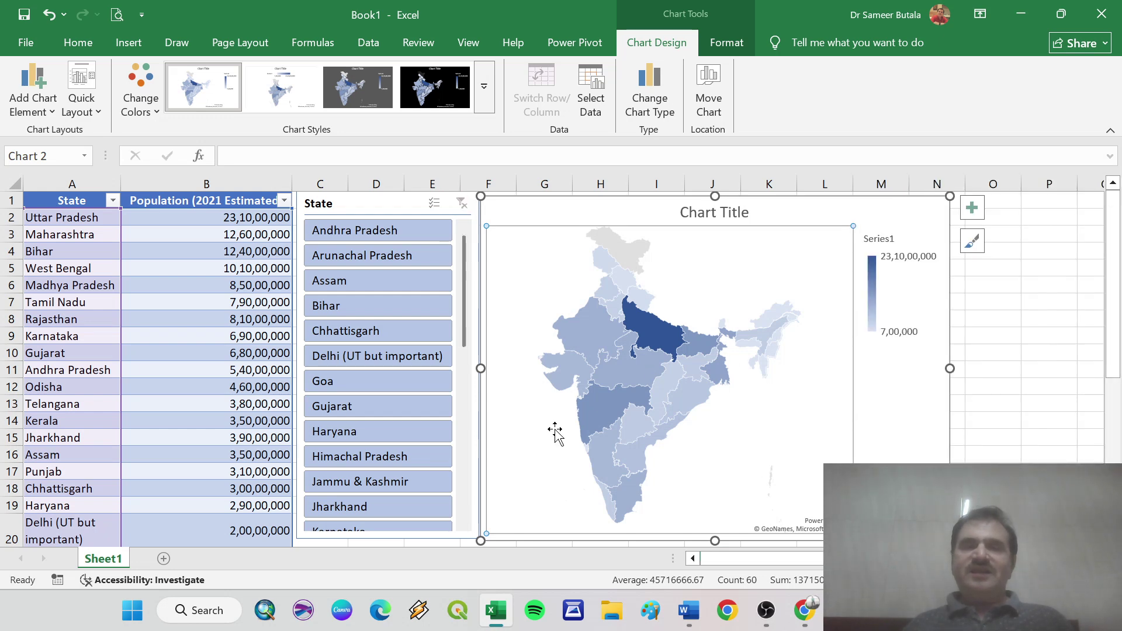
- Filter the table to Maharashtra with the slicer and stretch the collapsed map chart back to about the slicer's height
scroll(384, 370, "down", 2)
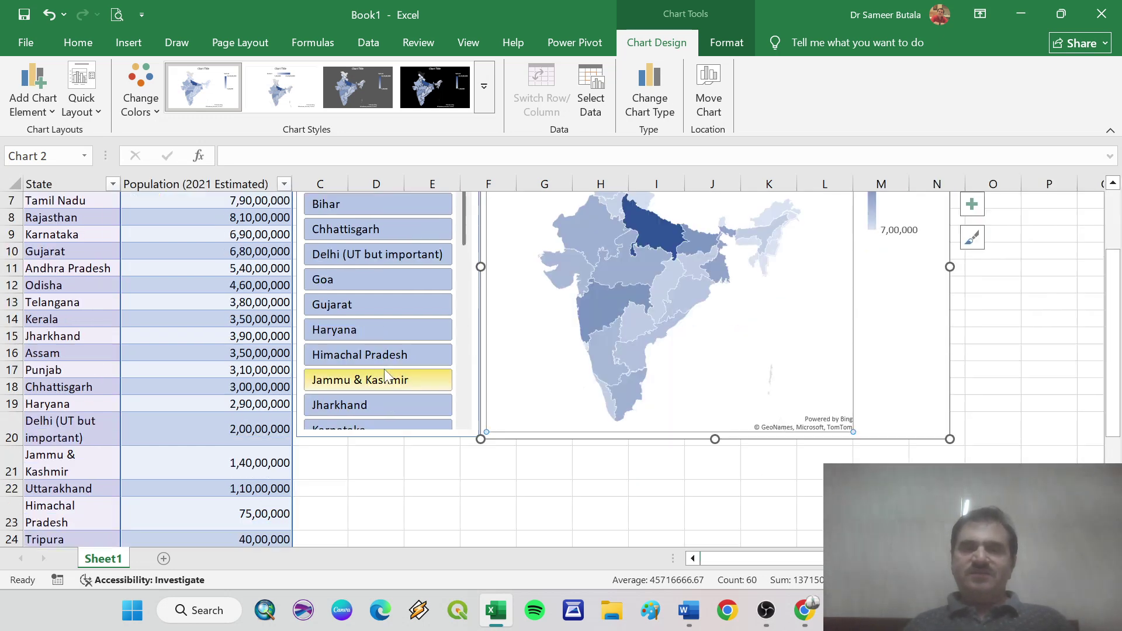
scroll(372, 342, "up", 2)
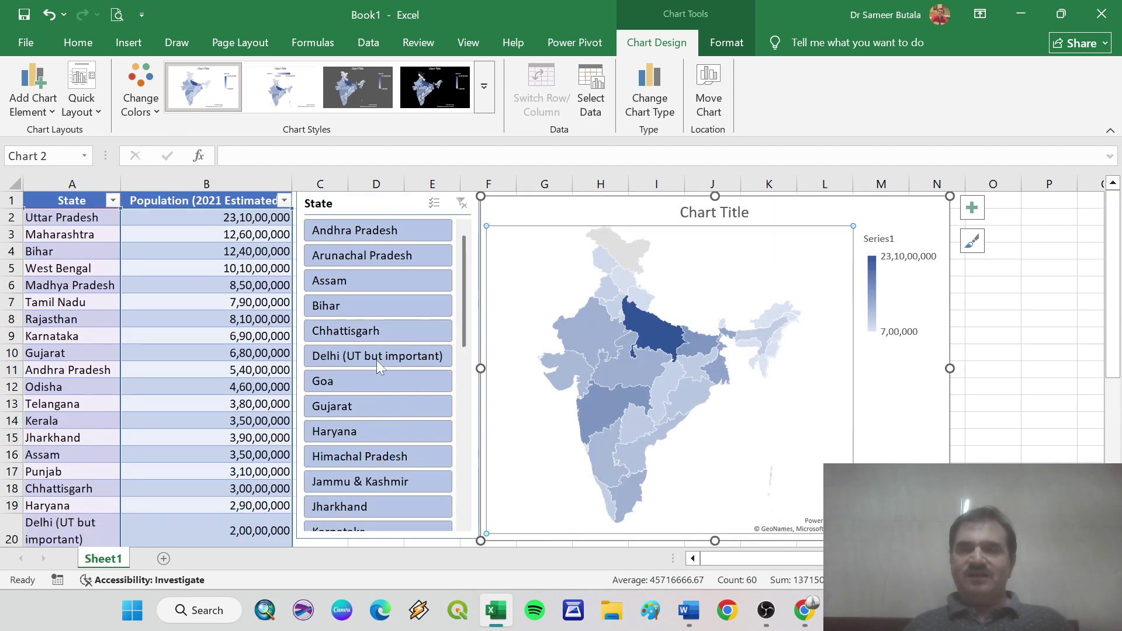
left_click_drag(466, 322, 457, 408)
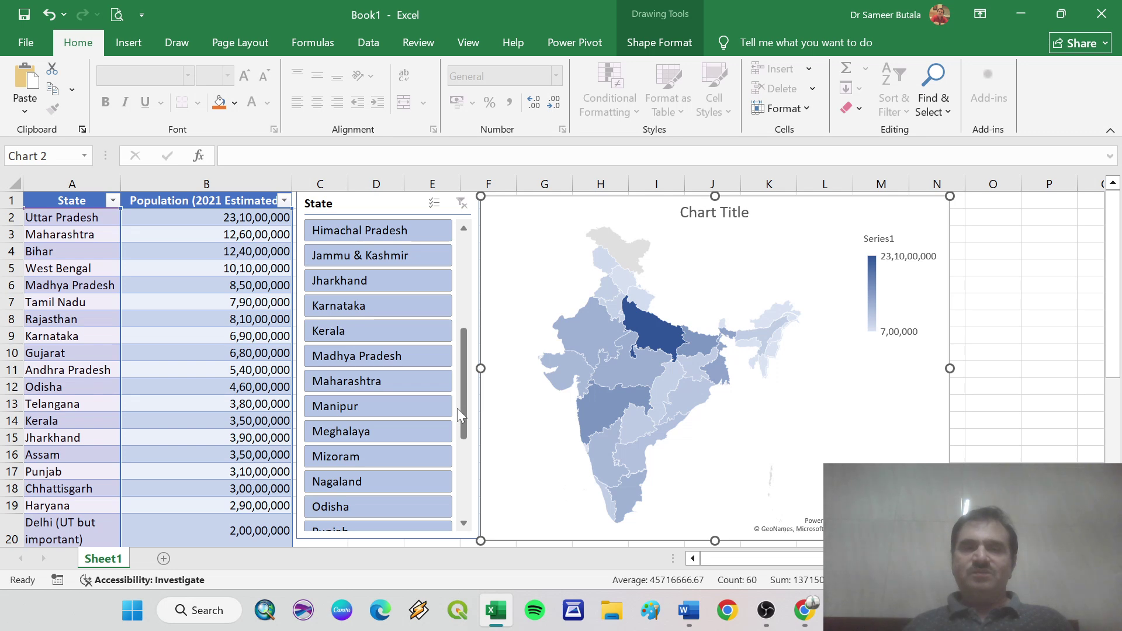
left_click(381, 388)
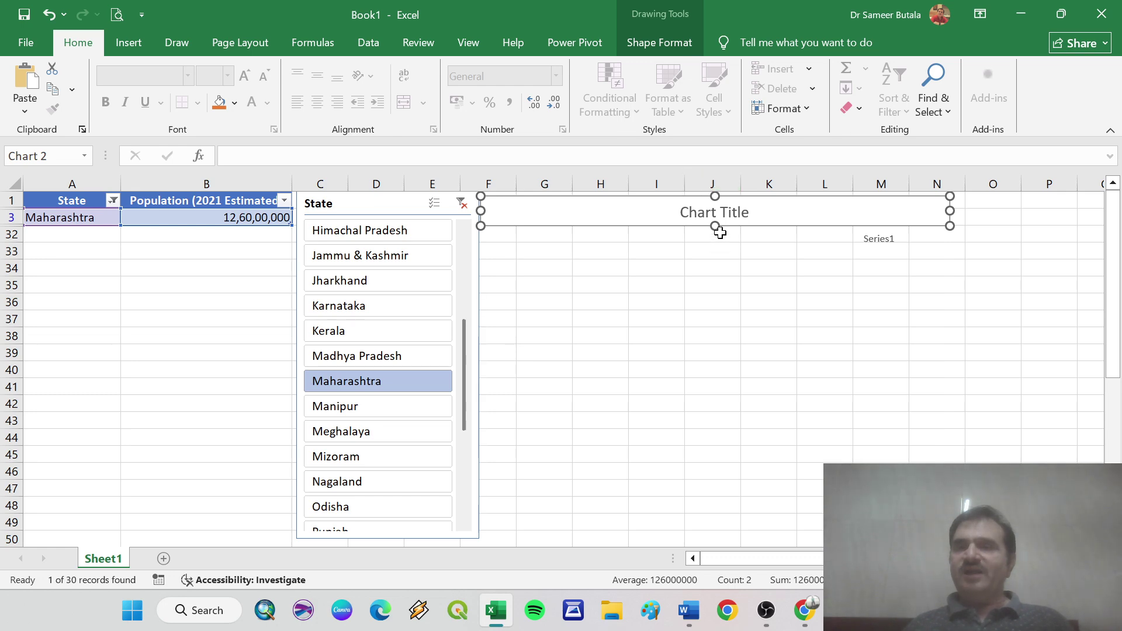
left_click_drag(714, 226, 700, 535)
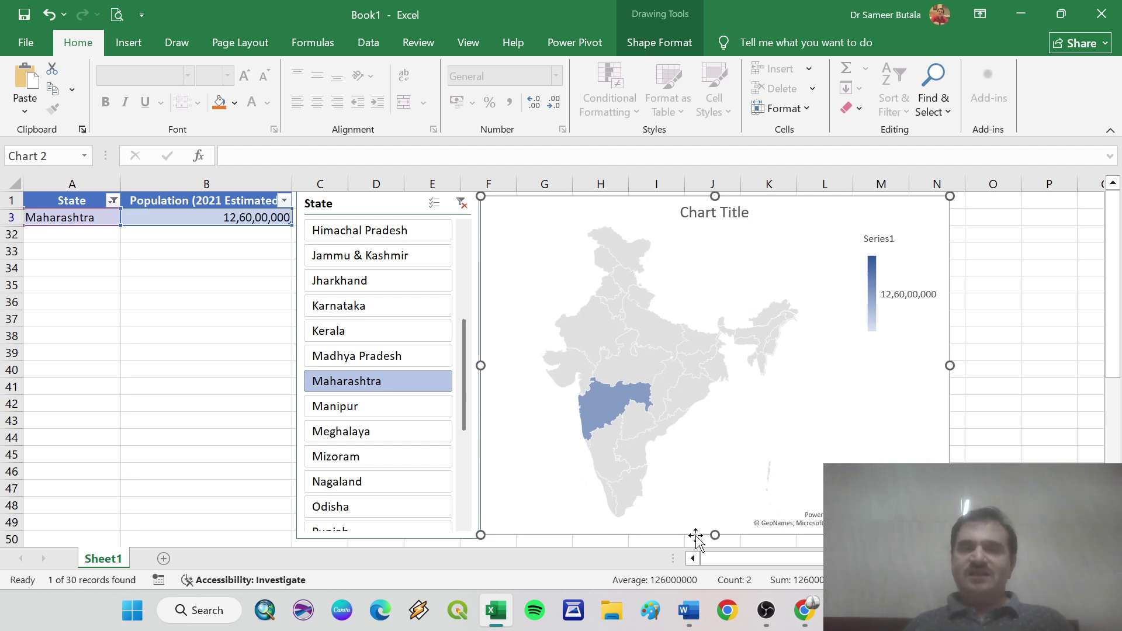
- Check the map with the slicer set in turn to Madhya Pradesh, Maharashtra, Karnataka, Jharkhand and Jammu & Kashmir
left_click(363, 354)
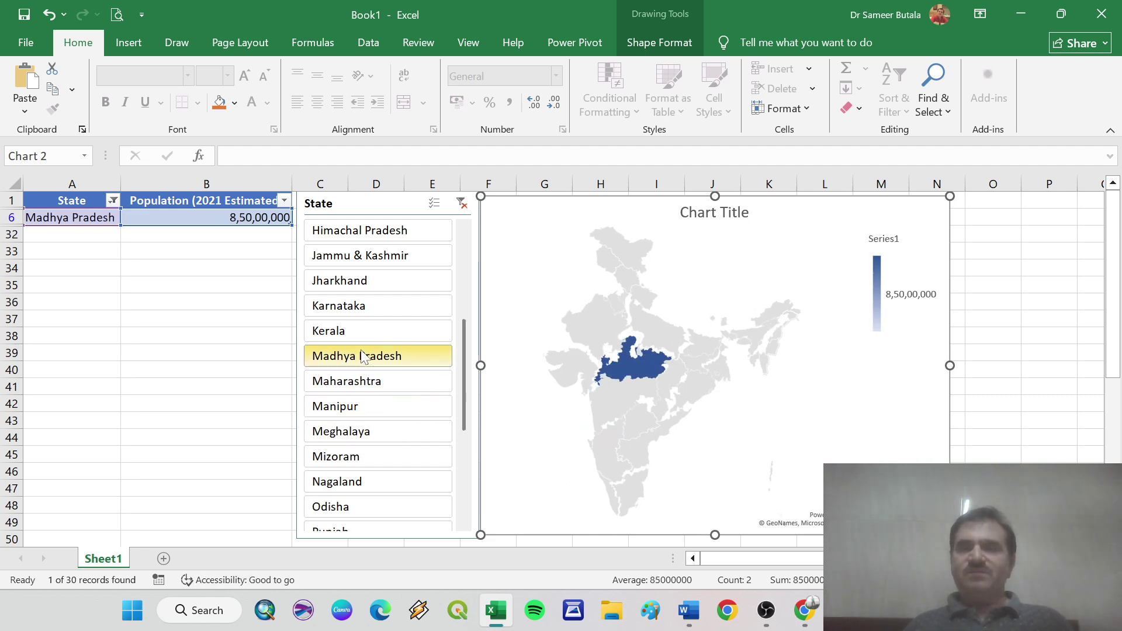
left_click(358, 383)
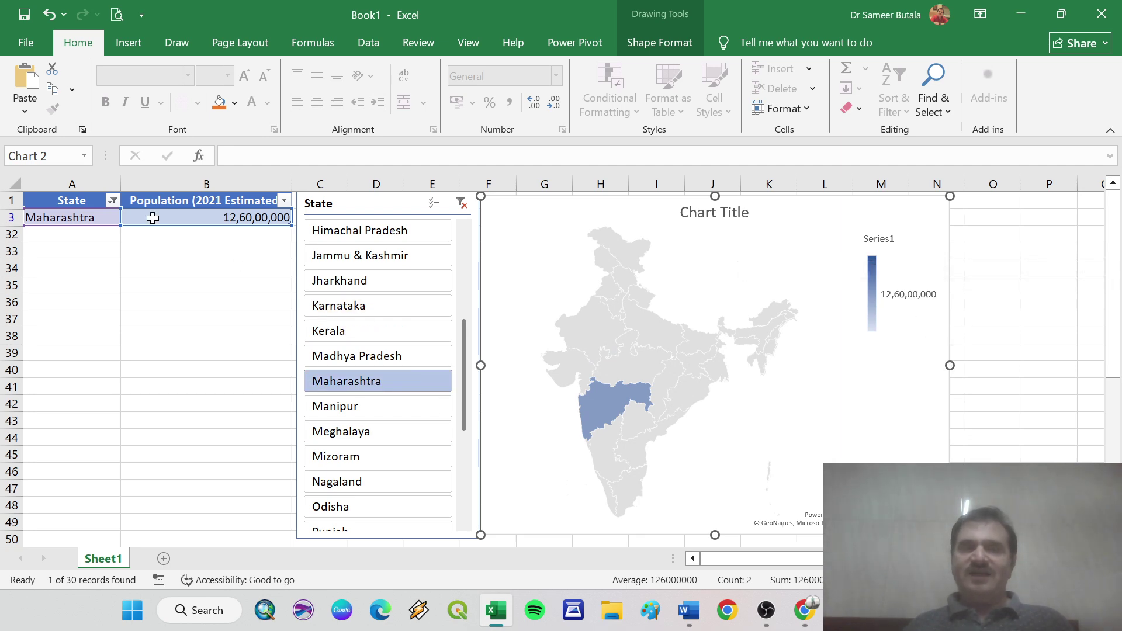
left_click(354, 315)
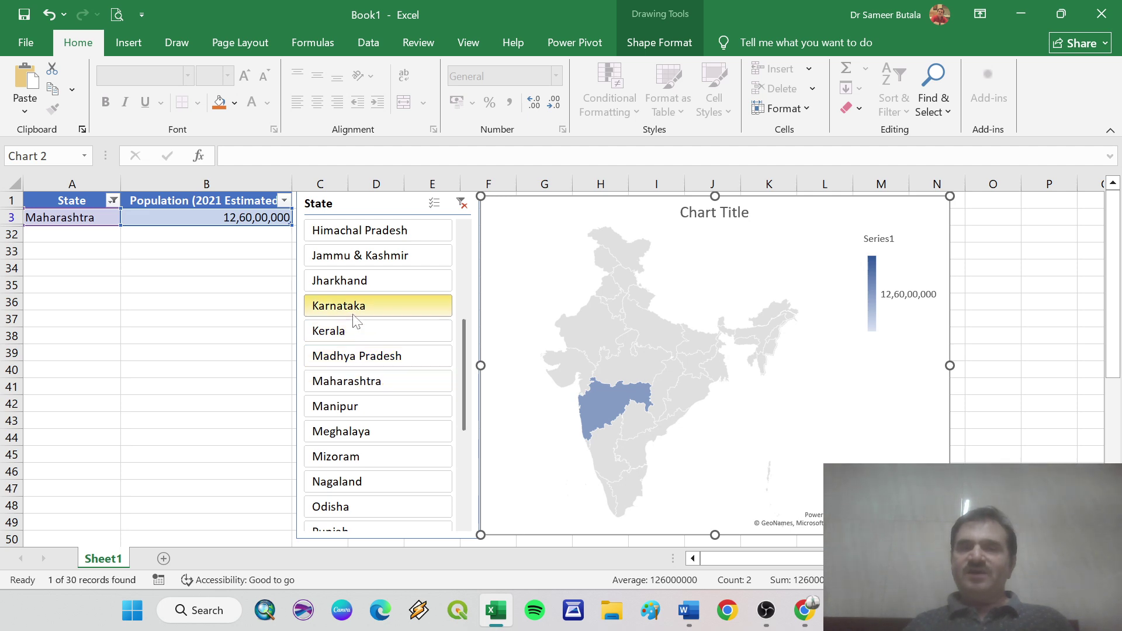
left_click(353, 282)
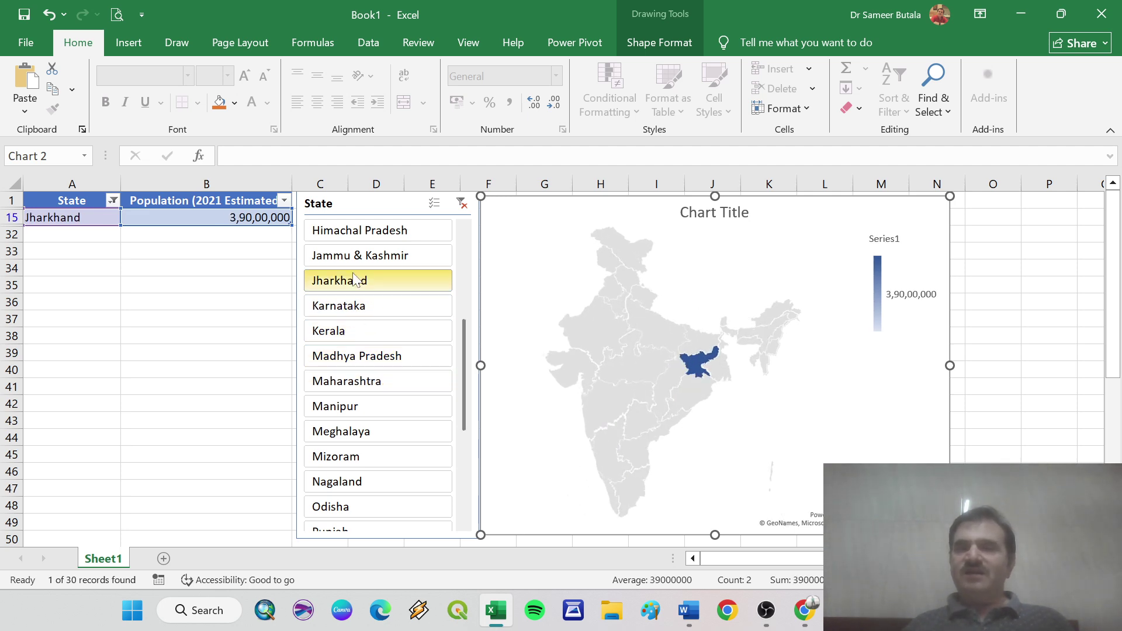
left_click(355, 257)
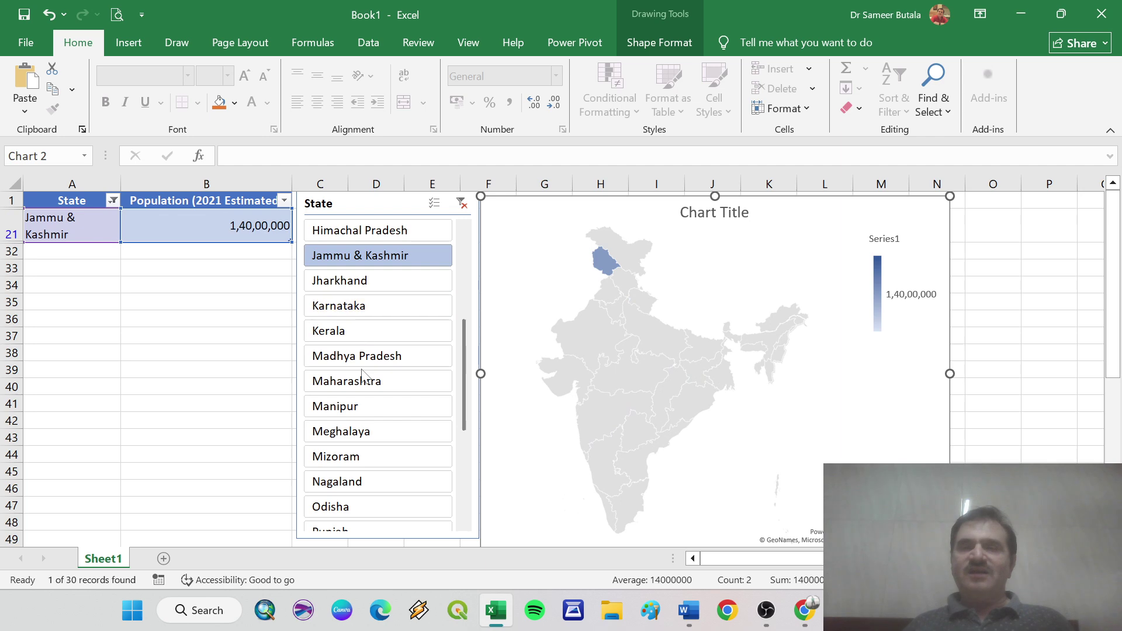
- Check the map for states near the end of the slicer list: Tripura, Uttar Pradesh and Tamil Nadu
scroll(364, 375, "down", 4)
scroll(363, 376, "up", 4)
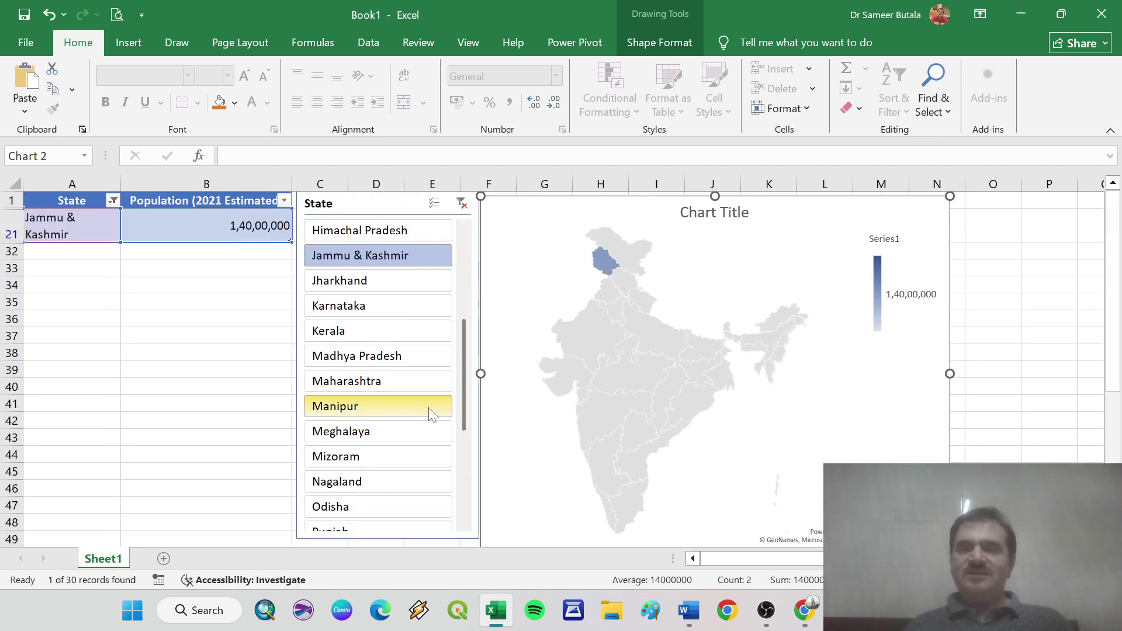
left_click_drag(457, 422, 464, 534)
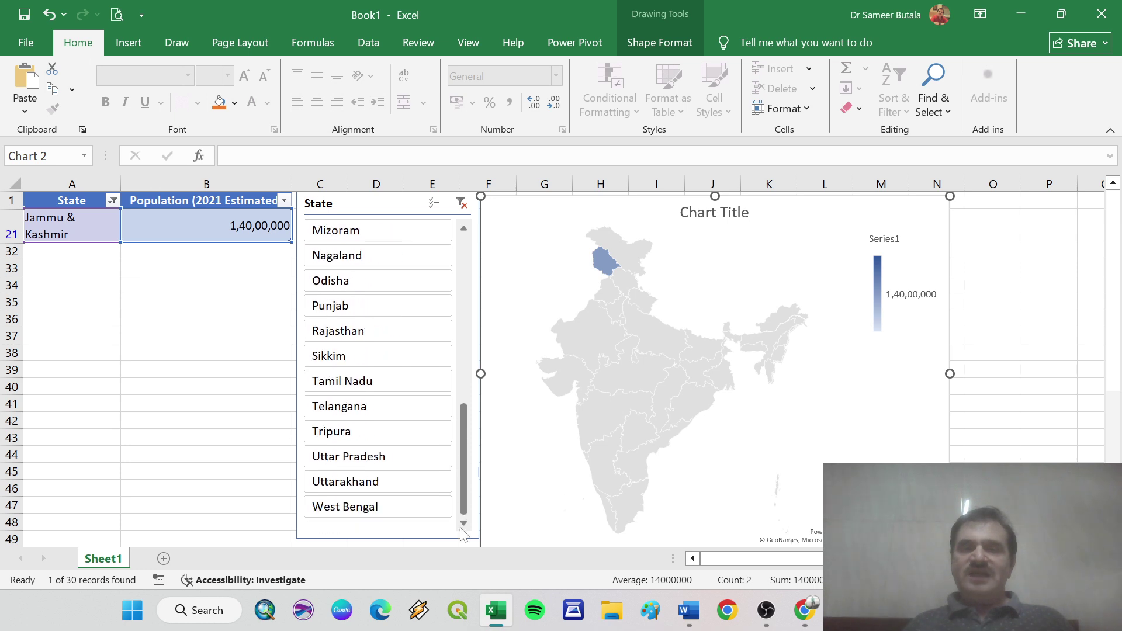
left_click(363, 432)
left_click(368, 459)
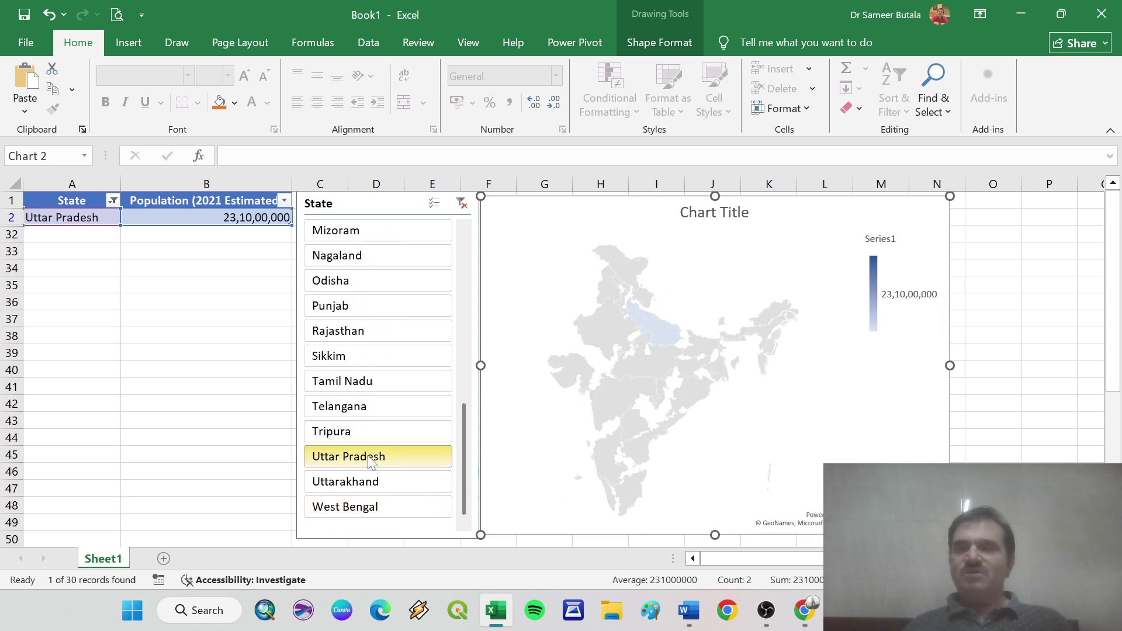
left_click(353, 382)
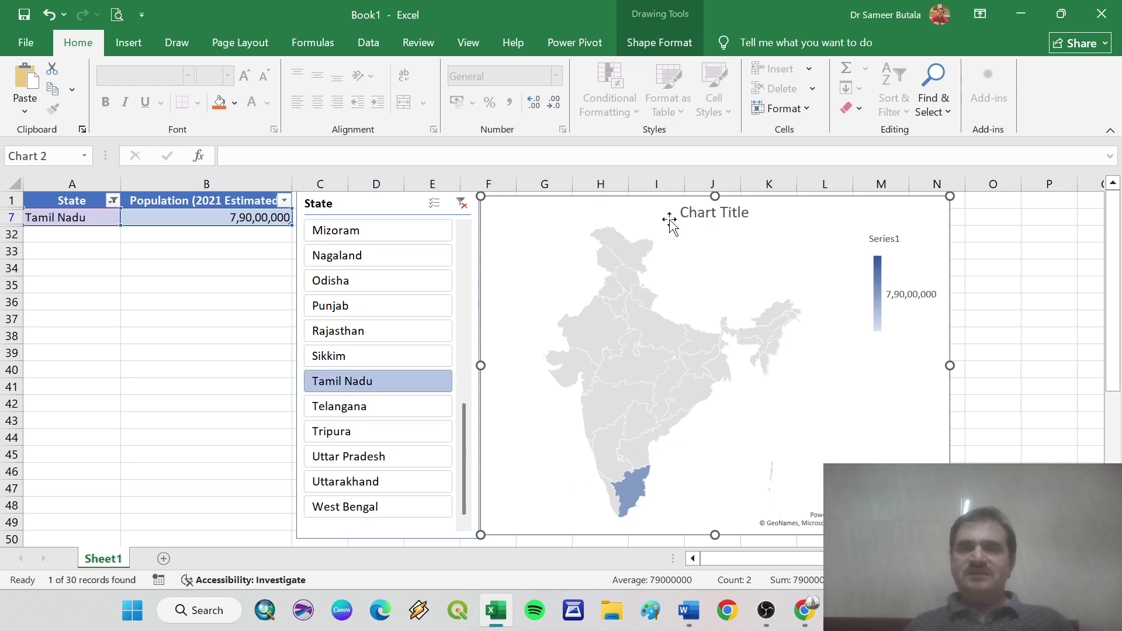
- Apply the second chart style, with the legend above the map and dark state outlines, to the map chart
left_click(683, 261)
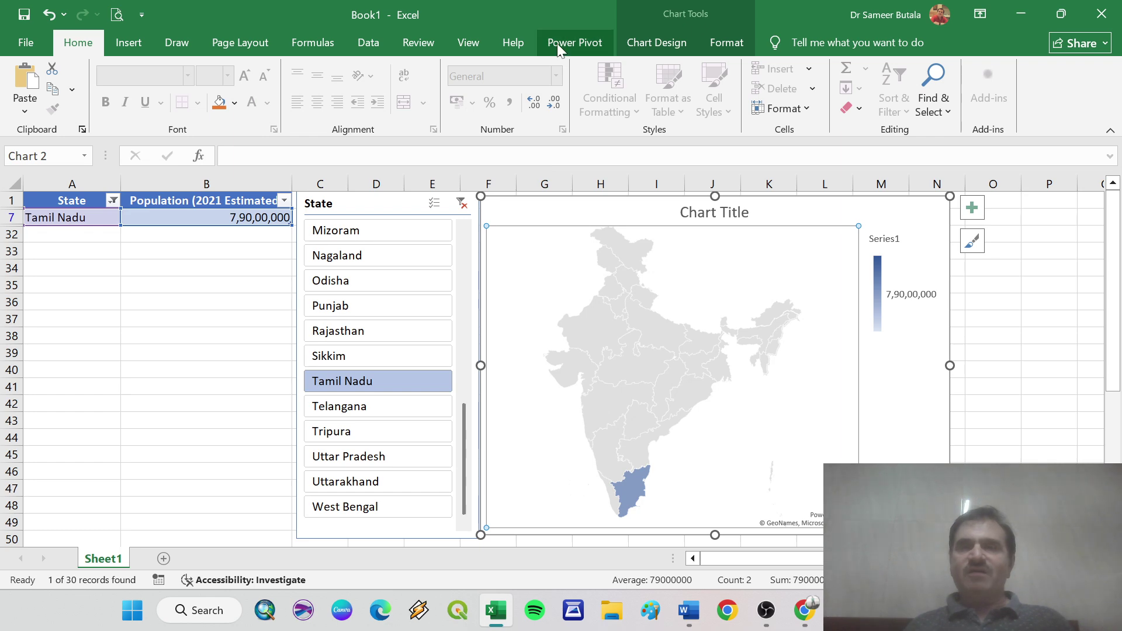
left_click(651, 47)
left_click(281, 87)
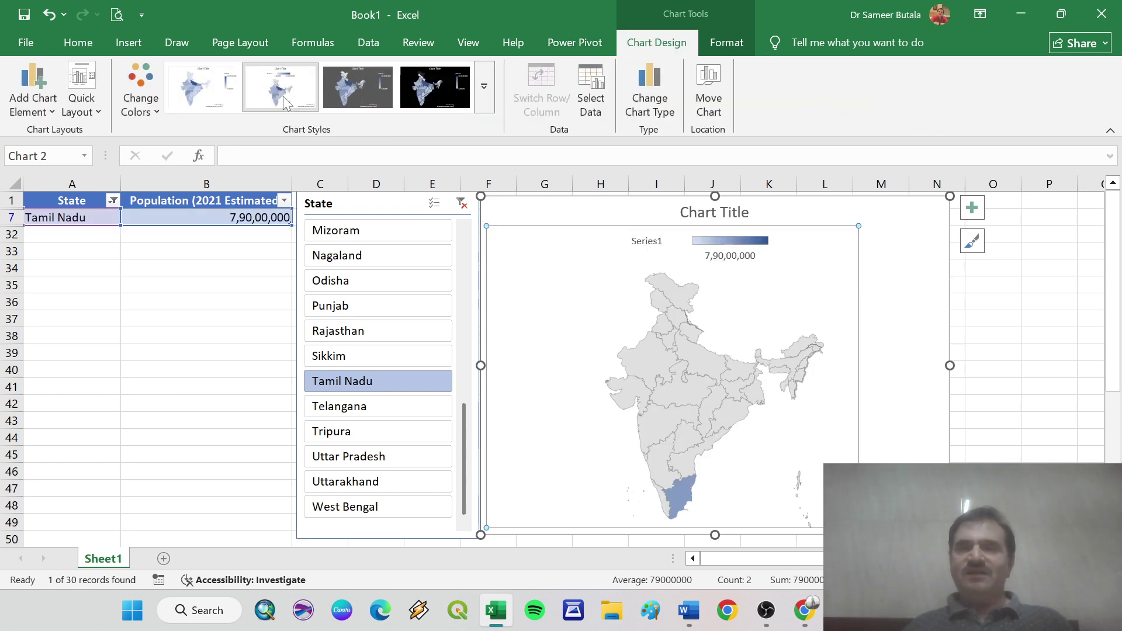
- Filter the restyled map with the slicer to Rajasthan and after that to Punjab
left_click(325, 333)
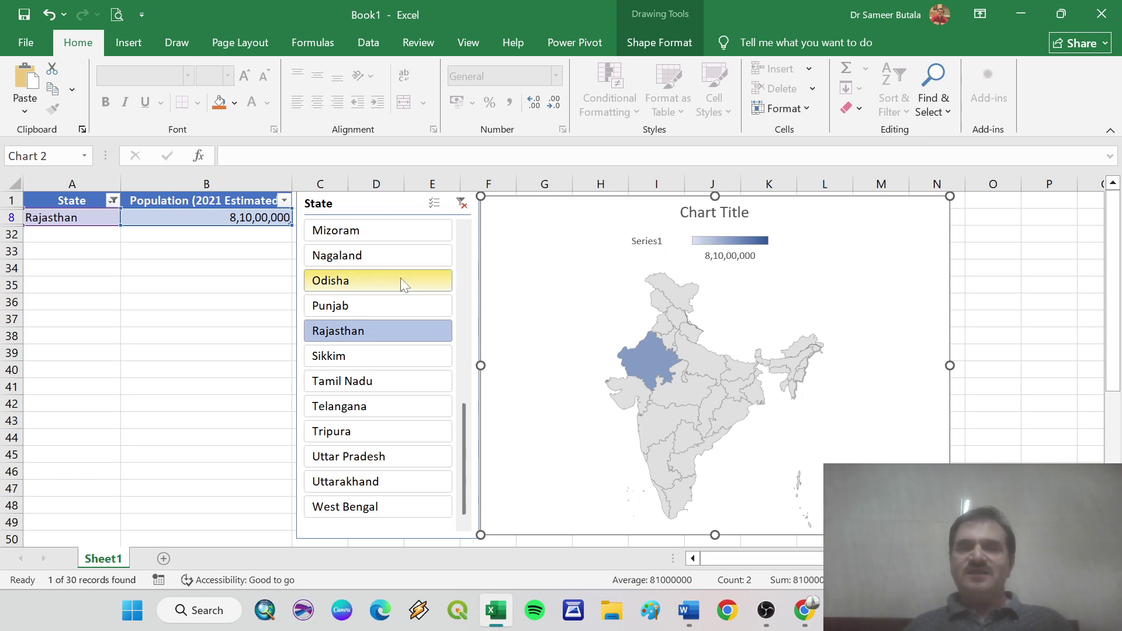
left_click(370, 308)
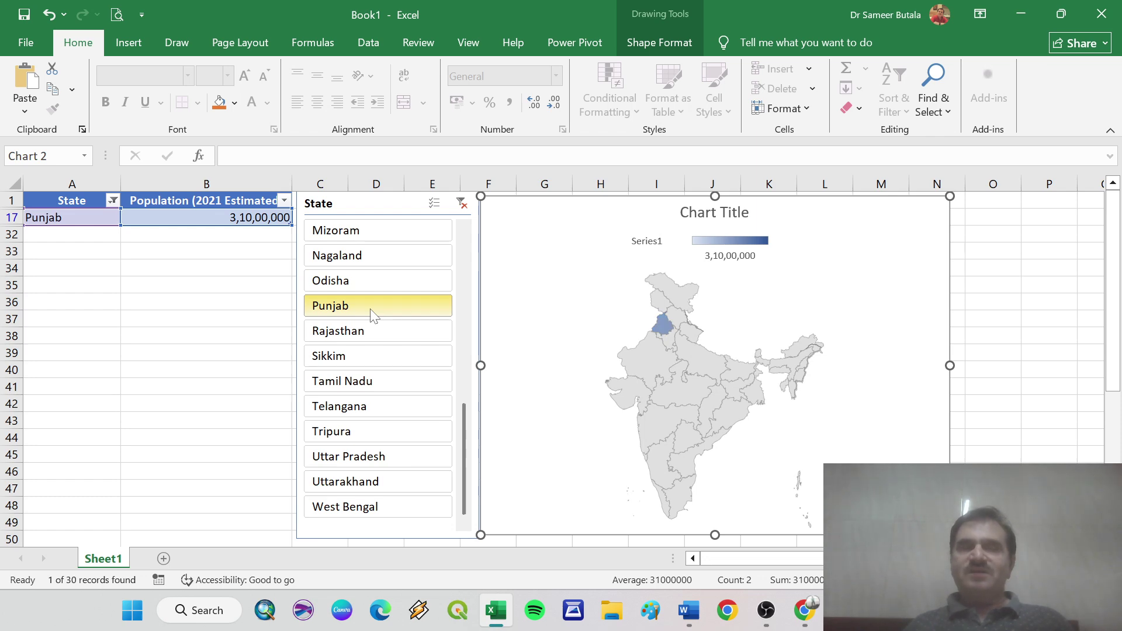